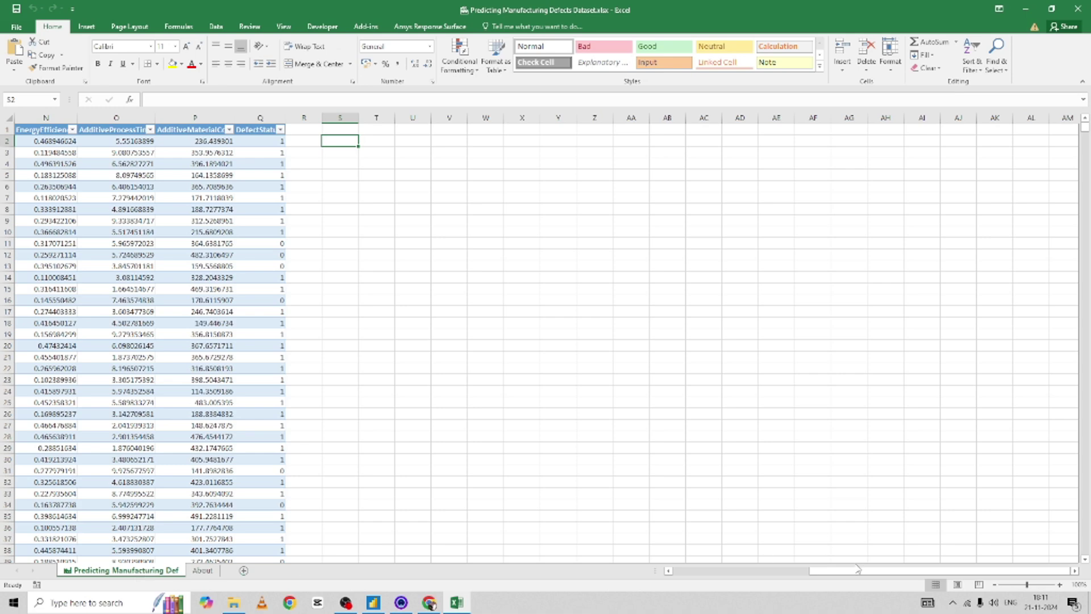
Step: Review the worksheet back to its first columns and read the ProductionVolume description under Production Metrics on the Kaggle dataset page
{"action": "left_click_drag", "start_coordinate": [858, 570], "coordinate": [681, 570]}
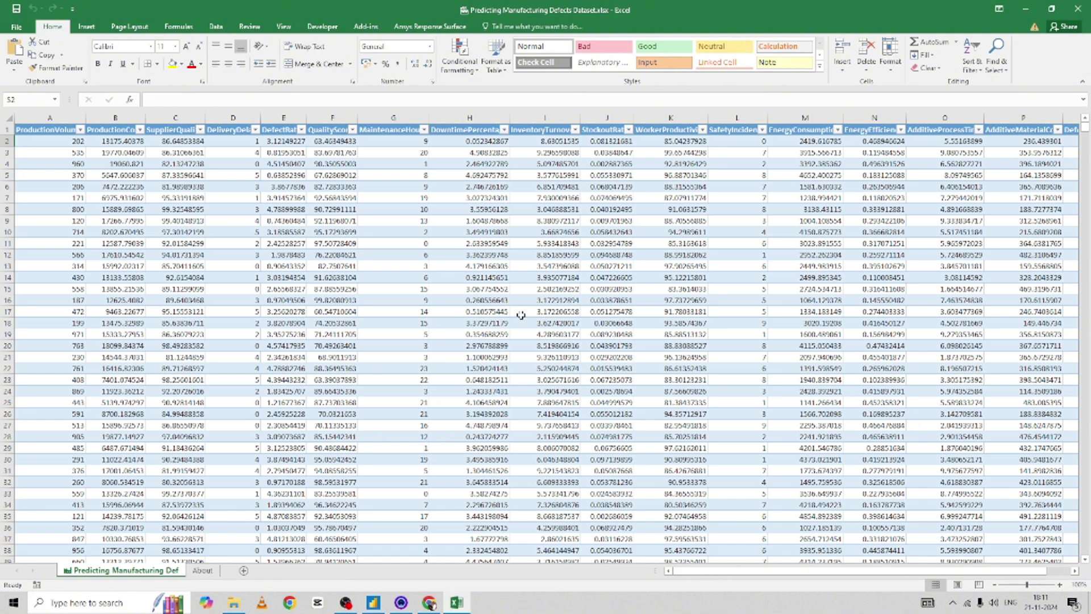
{"action": "left_click", "coordinate": [561, 314]}
{"action": "key", "text": "alt+Tab"}
{"action": "scroll", "coordinate": [289, 271], "scroll_direction": "up", "scroll_amount": 3}
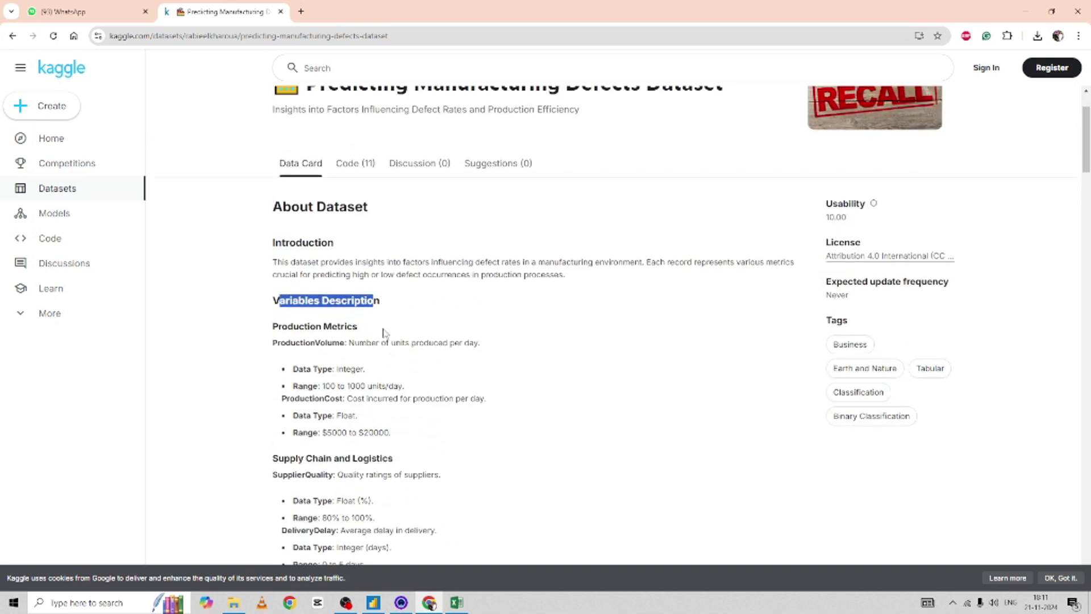
{"action": "scroll", "coordinate": [289, 271], "scroll_direction": "down", "scroll_amount": 1}
{"action": "left_click_drag", "start_coordinate": [271, 274], "coordinate": [379, 278]}
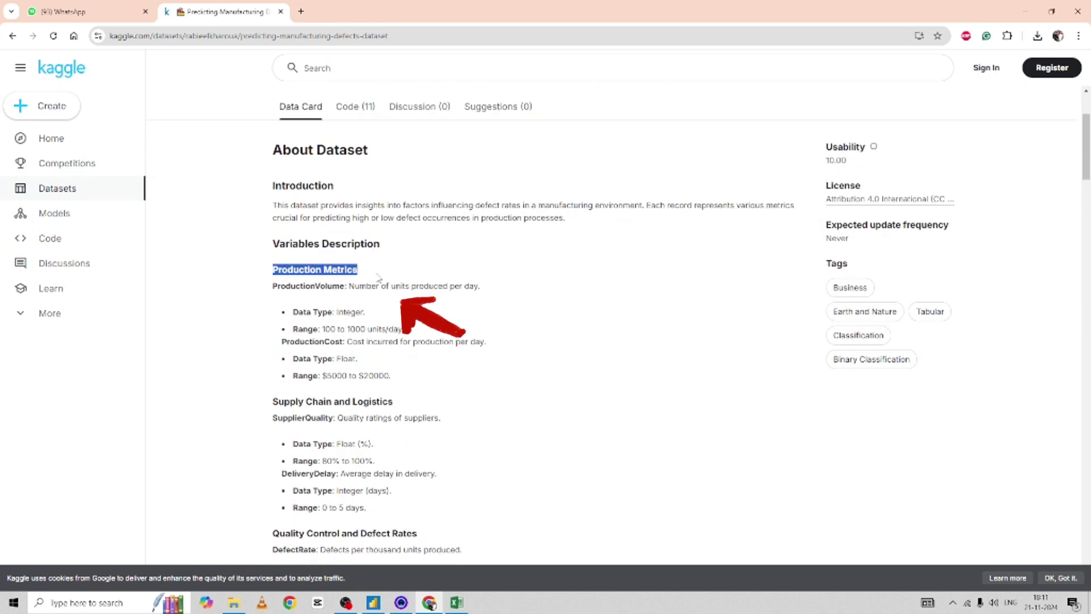
{"action": "left_click", "coordinate": [328, 284]}
{"action": "left_click_drag", "start_coordinate": [263, 288], "coordinate": [480, 289]}
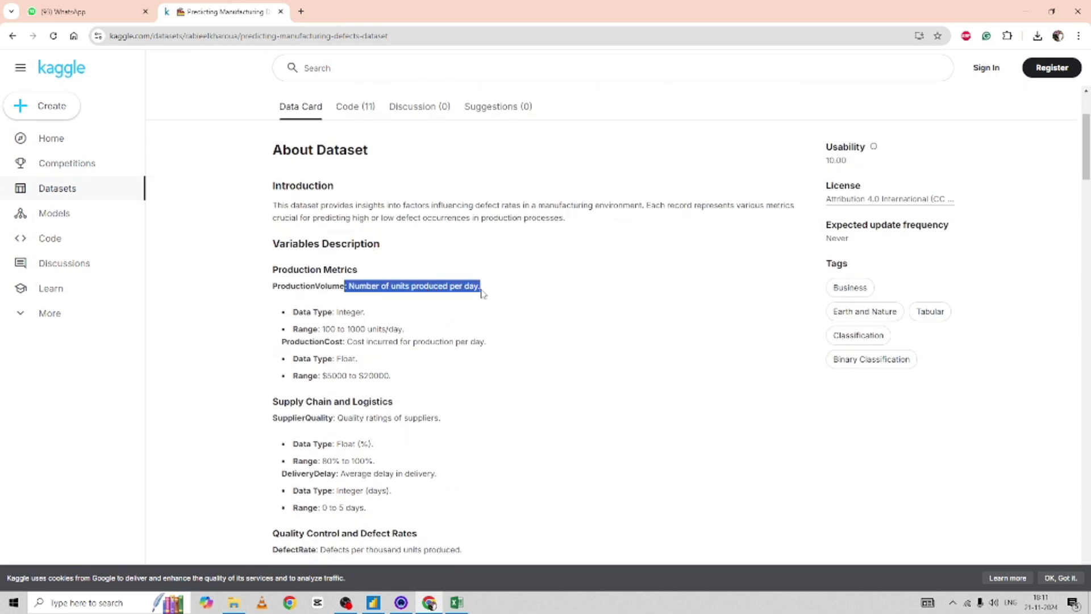
Step: Switch to the Excel workbook and examine the values in the ProductionVolume column
{"action": "left_click", "coordinate": [458, 601]}
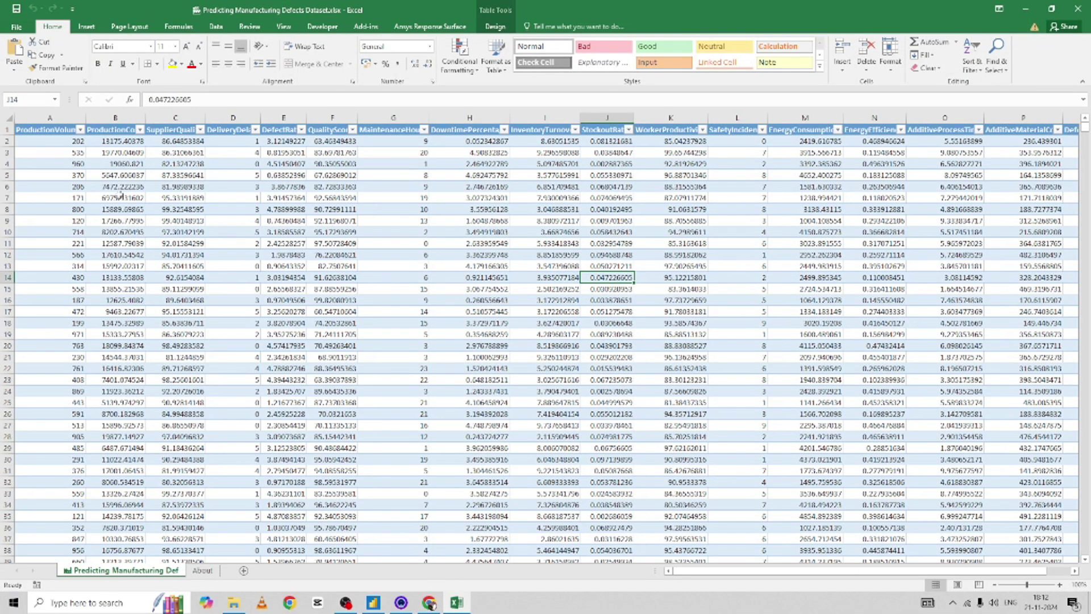
{"action": "left_click", "coordinate": [52, 130]}
{"action": "left_click", "coordinate": [68, 139]}
{"action": "left_click_drag", "start_coordinate": [68, 140], "coordinate": [68, 323]}
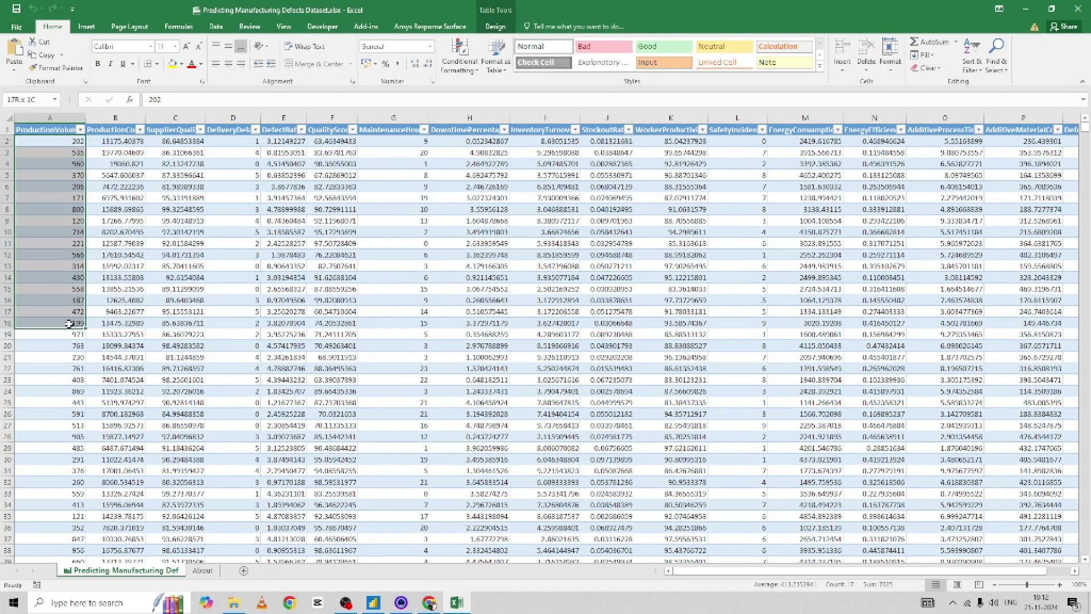
{"action": "left_click", "coordinate": [1025, 10]}
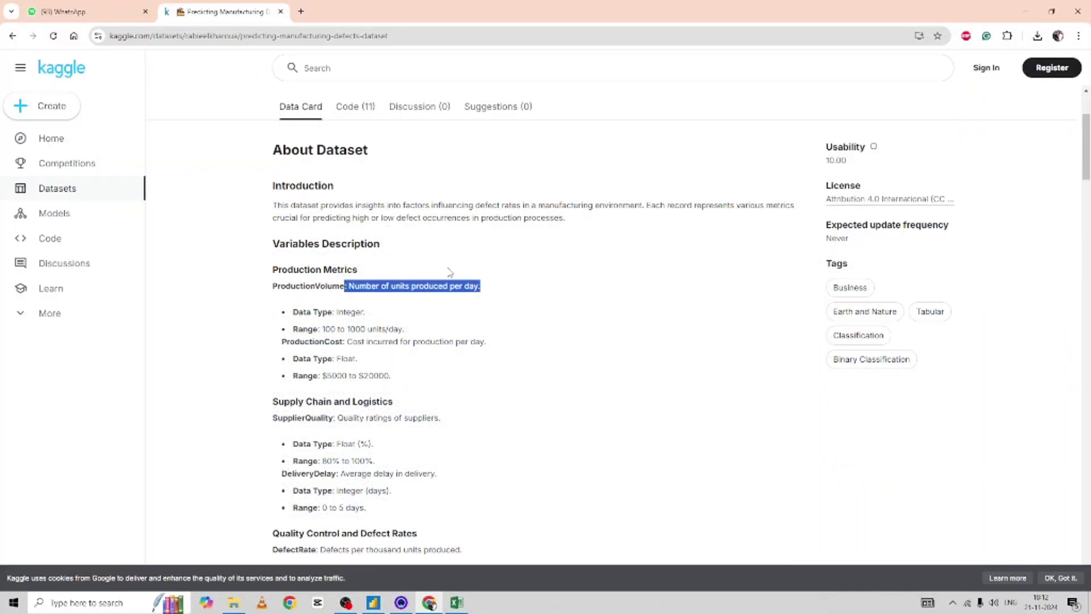
Step: Read the remaining variable descriptions on the Kaggle page, from Supply Chain and Logistics through Additive Manufacturing
{"action": "scroll", "coordinate": [397, 295], "scroll_direction": "down", "scroll_amount": 1}
{"action": "left_click_drag", "start_coordinate": [274, 344], "coordinate": [433, 413]}
{"action": "scroll", "coordinate": [413, 339], "scroll_direction": "down", "scroll_amount": 1}
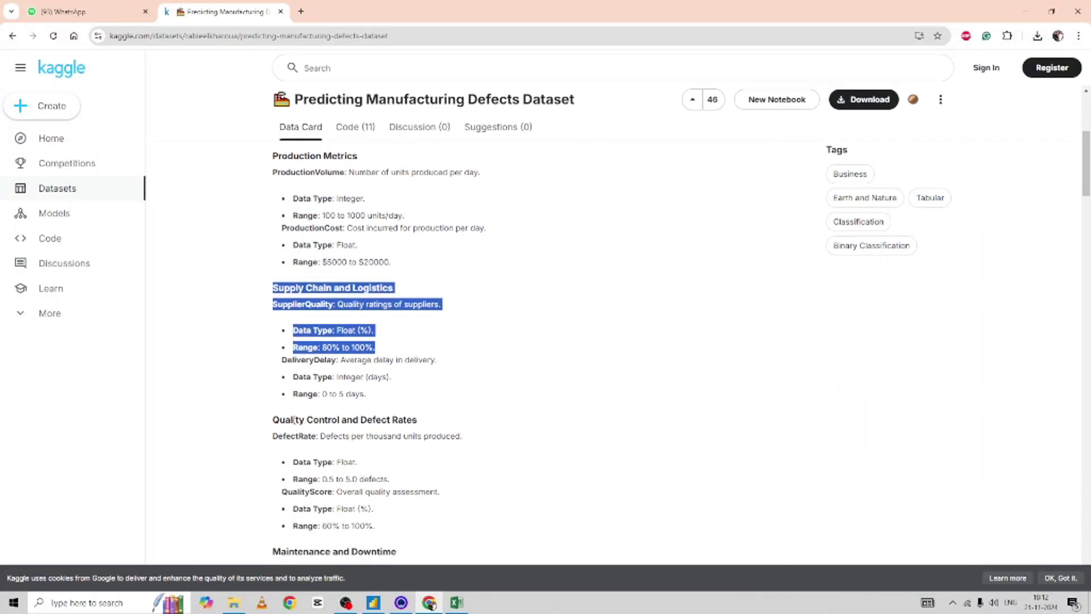
{"action": "left_click_drag", "start_coordinate": [293, 417], "coordinate": [413, 418]}
{"action": "scroll", "coordinate": [397, 416], "scroll_direction": "down", "scroll_amount": 2}
{"action": "left_click_drag", "start_coordinate": [303, 438], "coordinate": [423, 437]}
{"action": "scroll", "coordinate": [424, 436], "scroll_direction": "down", "scroll_amount": 2}
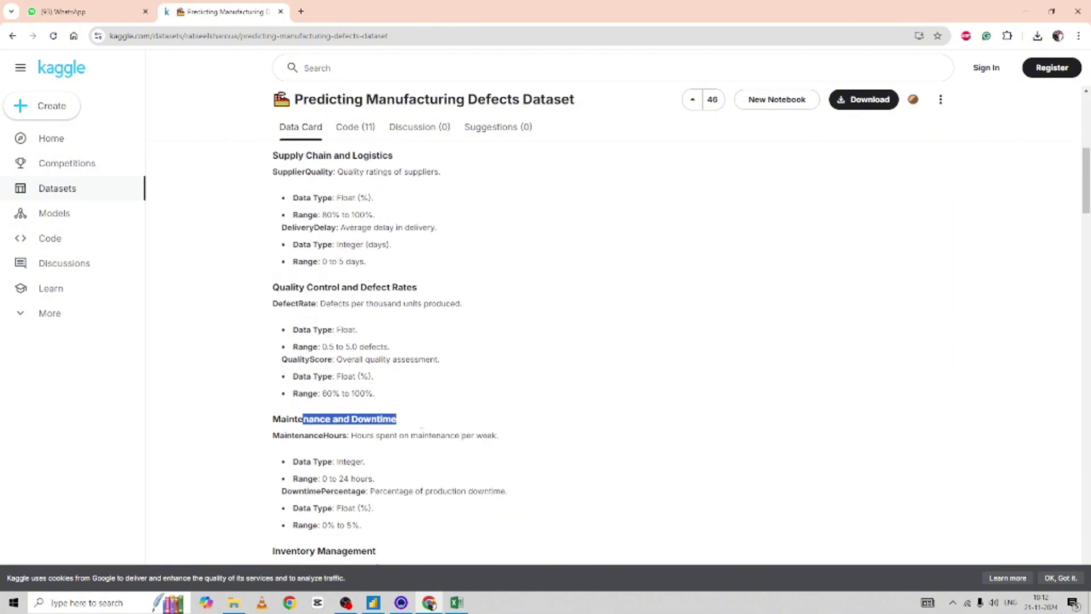
{"action": "left_click_drag", "start_coordinate": [300, 456], "coordinate": [418, 451]}
{"action": "scroll", "coordinate": [417, 450], "scroll_direction": "down", "scroll_amount": 2}
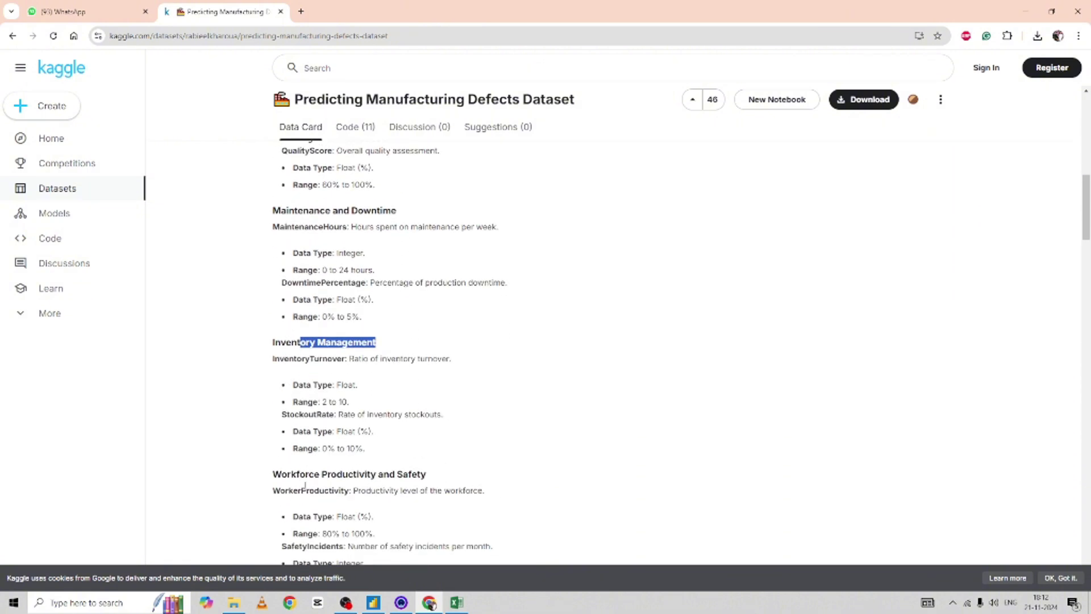
{"action": "left_click_drag", "start_coordinate": [296, 473], "coordinate": [480, 463]}
{"action": "scroll", "coordinate": [434, 440], "scroll_direction": "down", "scroll_amount": 5}
{"action": "left_click_drag", "start_coordinate": [314, 455], "coordinate": [448, 454]}
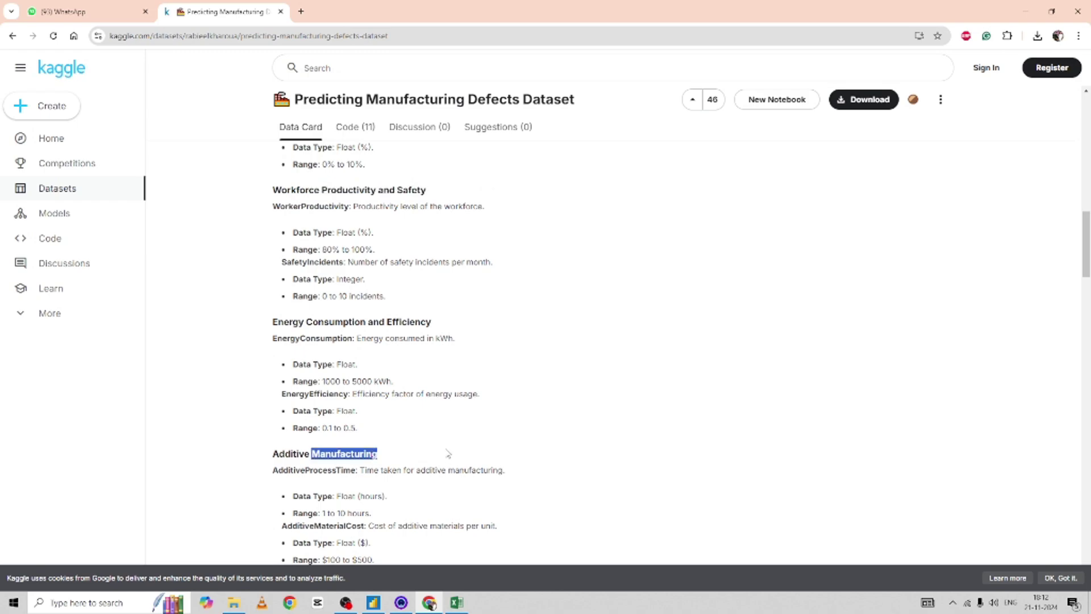
{"action": "scroll", "coordinate": [440, 440], "scroll_direction": "down", "scroll_amount": 5}
Step: Switch to Power BI Desktop, create a blank report and load the Predicting Manufacturing Def sheet from the Predicting Manufacturing Defects Dataset workbook
{"action": "left_click", "coordinate": [1023, 9]}
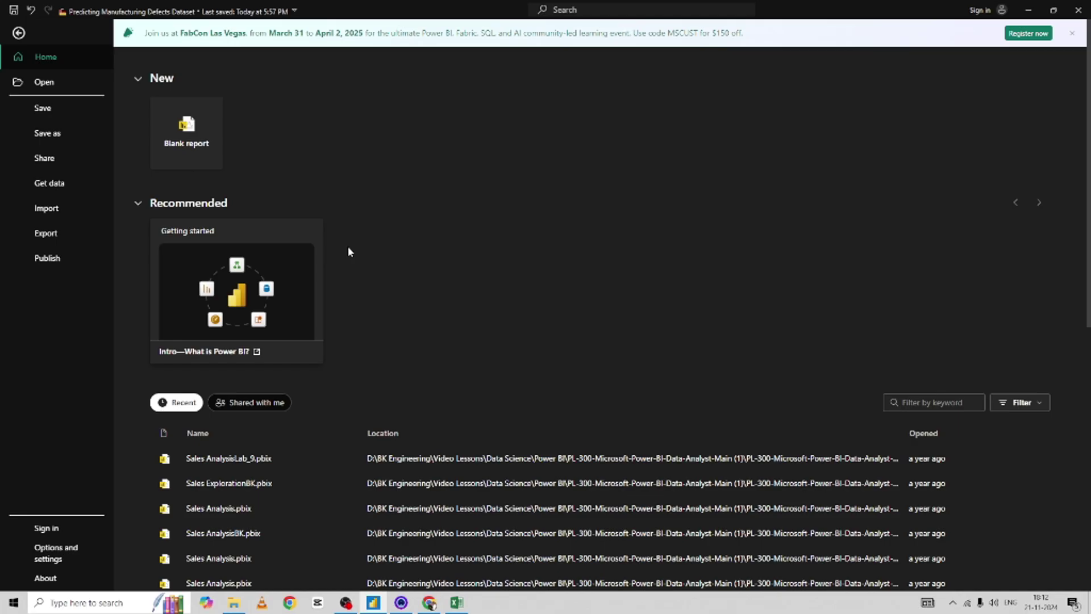
{"action": "left_click", "coordinate": [196, 146]}
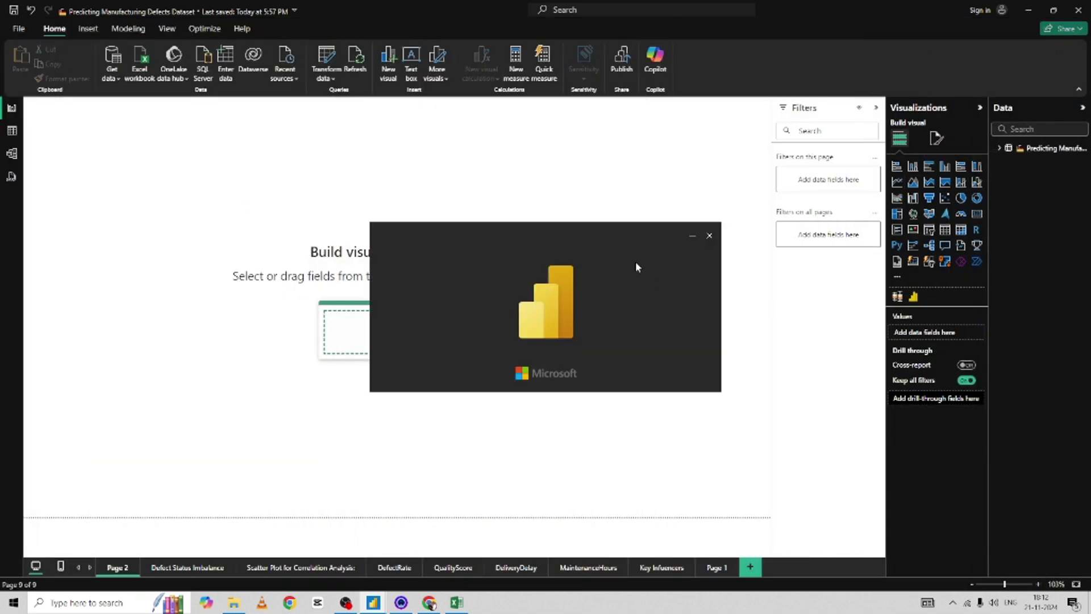
{"action": "left_click", "coordinate": [143, 58]}
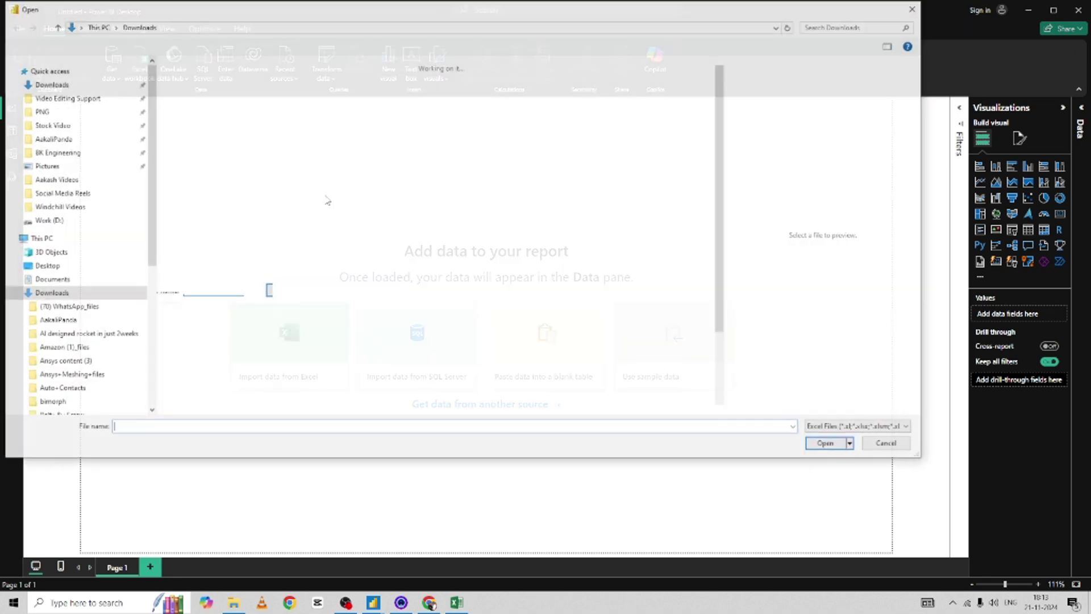
{"action": "left_click", "coordinate": [829, 445]}
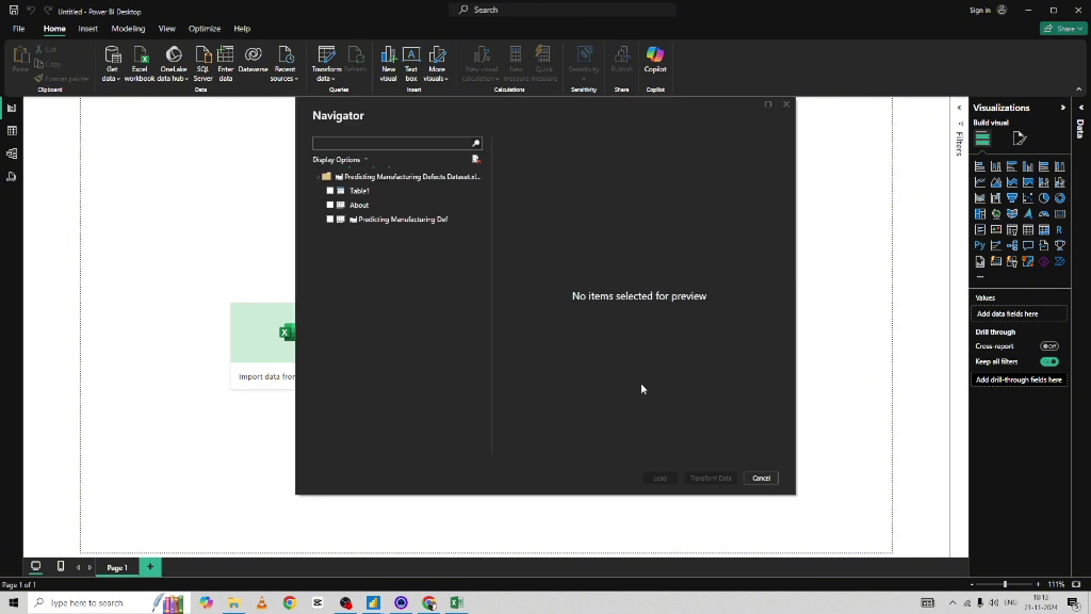
{"action": "left_click", "coordinate": [366, 219]}
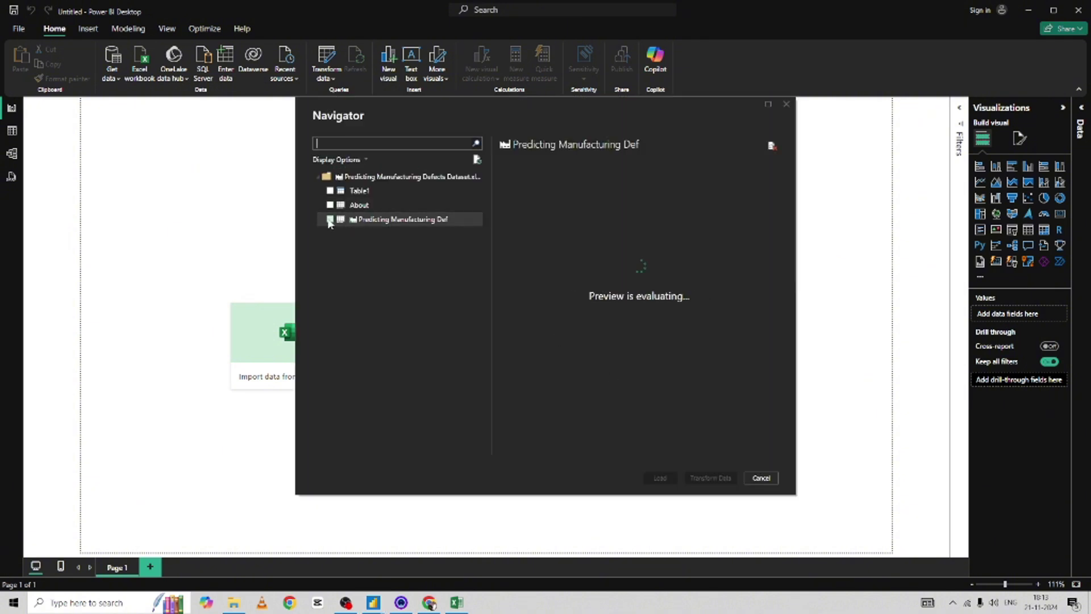
{"action": "left_click", "coordinate": [329, 219]}
{"action": "left_click", "coordinate": [657, 478]}
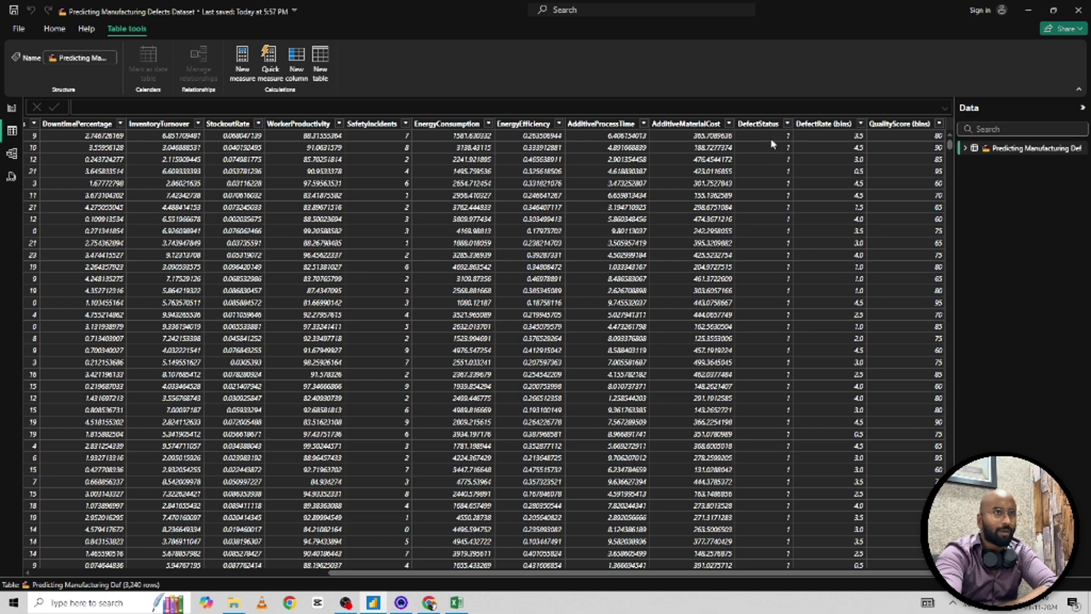
Step: Examine the DefectStatus column's values in the data table and return to the Dashboard report page
{"action": "left_click", "coordinate": [770, 138]}
{"action": "scroll", "coordinate": [776, 227], "scroll_direction": "down", "scroll_amount": 10}
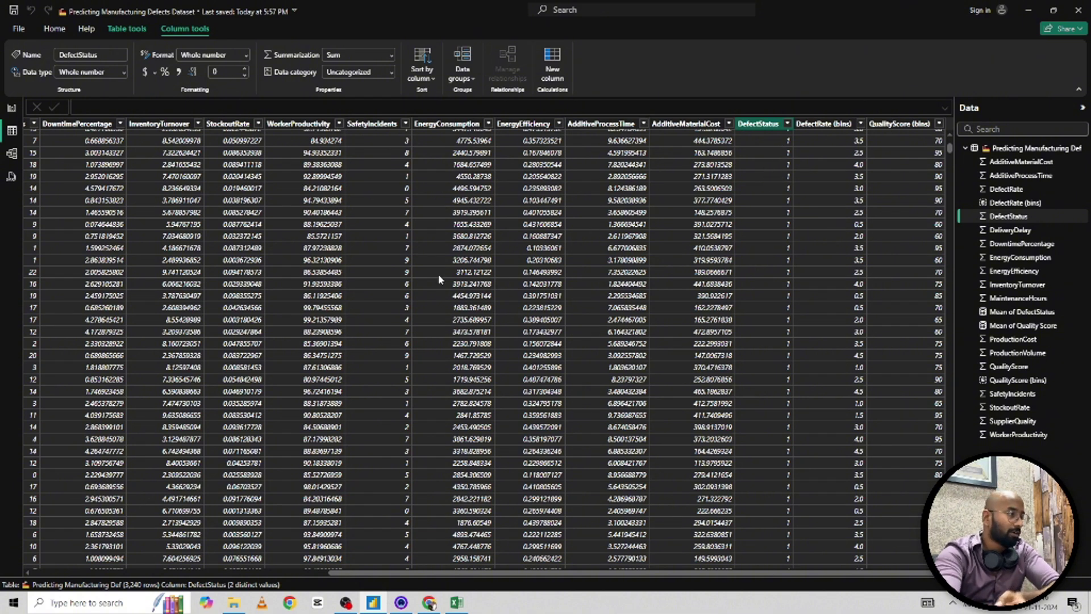
{"action": "left_click", "coordinate": [13, 109]}
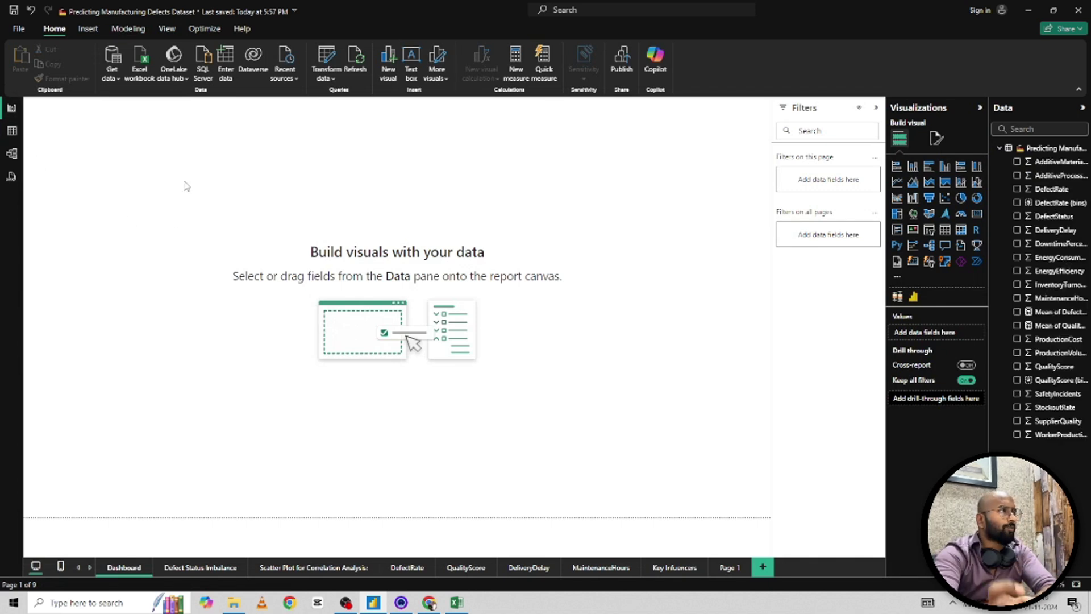
{"action": "left_click", "coordinate": [12, 130]}
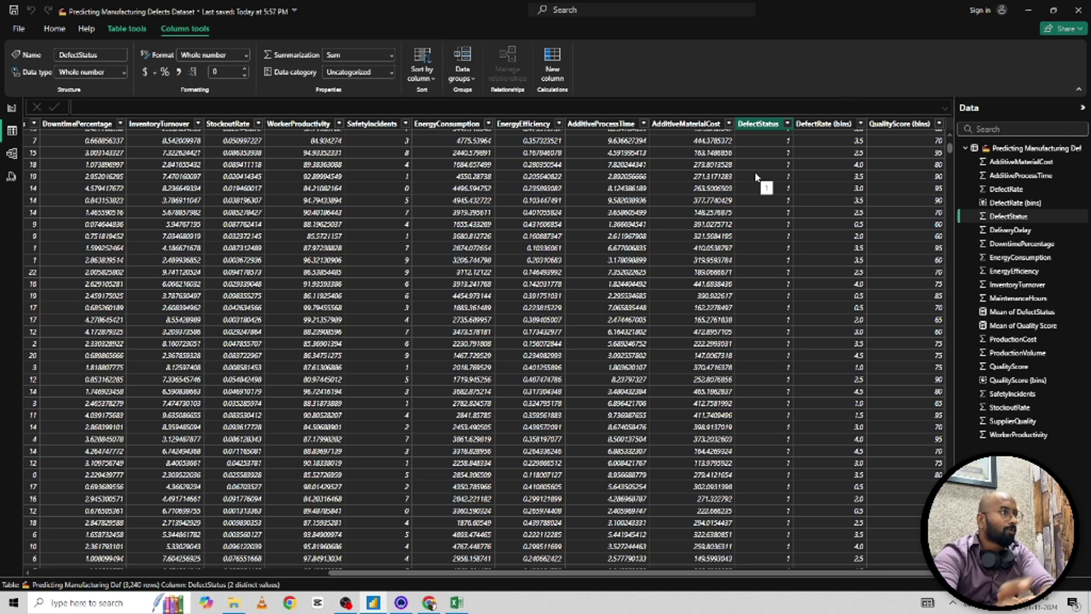
{"action": "left_click", "coordinate": [11, 108]}
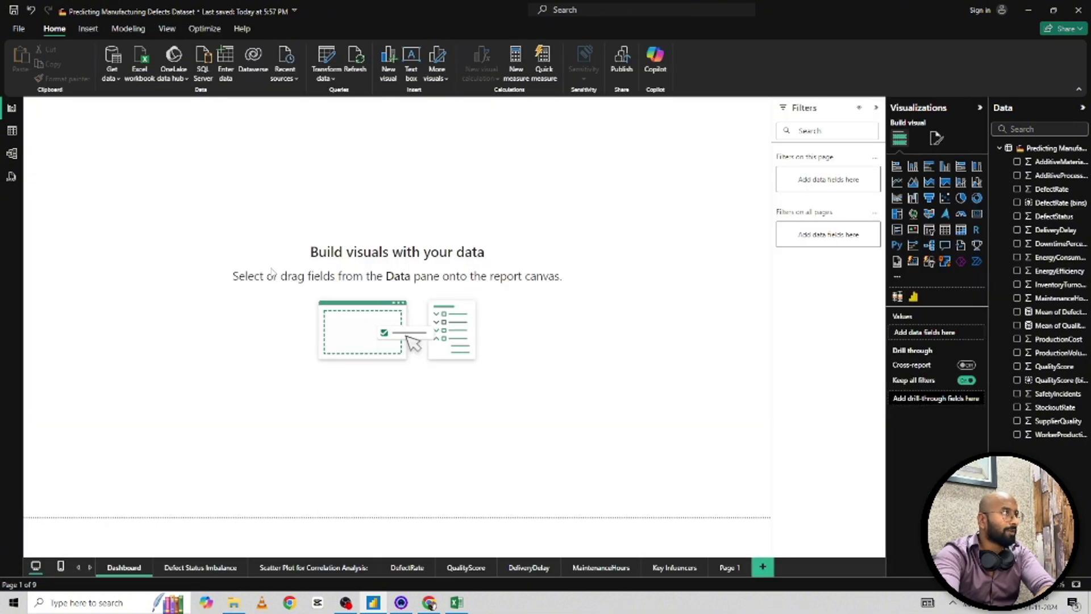
Step: Create the measure Avg Defect as the AVERAGE of the DefectStatus column in the Predicting Manufacturing Def table
{"action": "left_click", "coordinate": [516, 59]}
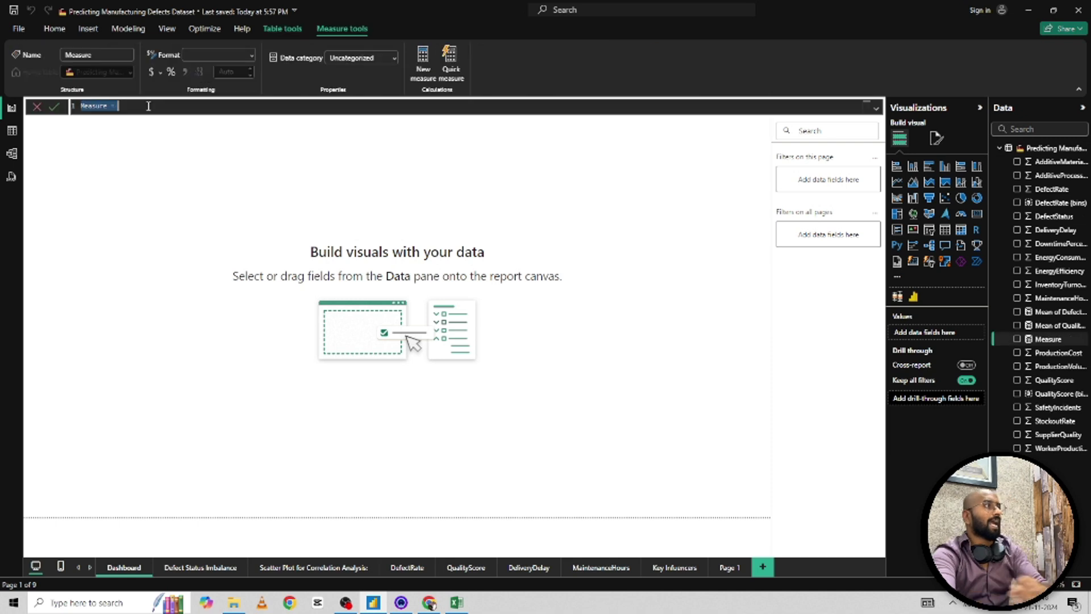
{"action": "key", "text": "BackSpace"}
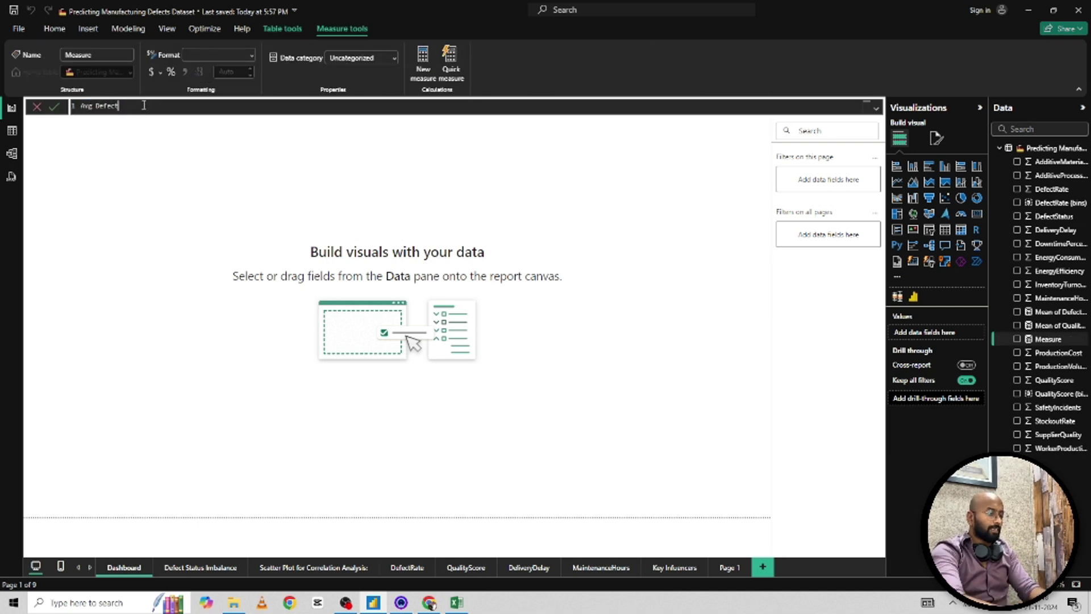
{"action": "type", "text": "Avg Defect = AVERAGE("}
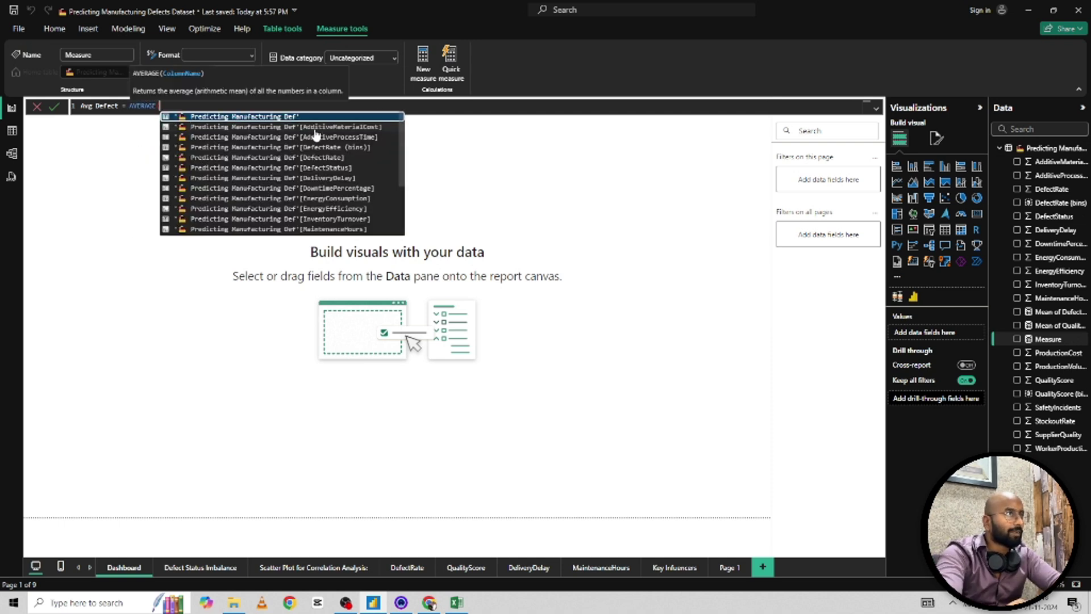
{"action": "left_click", "coordinate": [317, 169]}
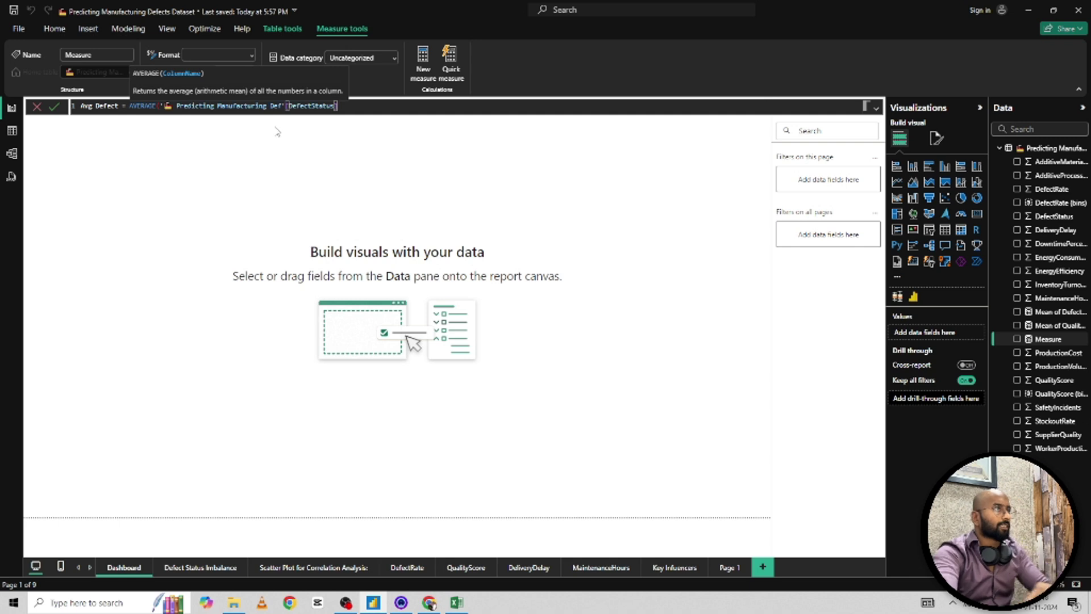
{"action": "type", "text": ")"}
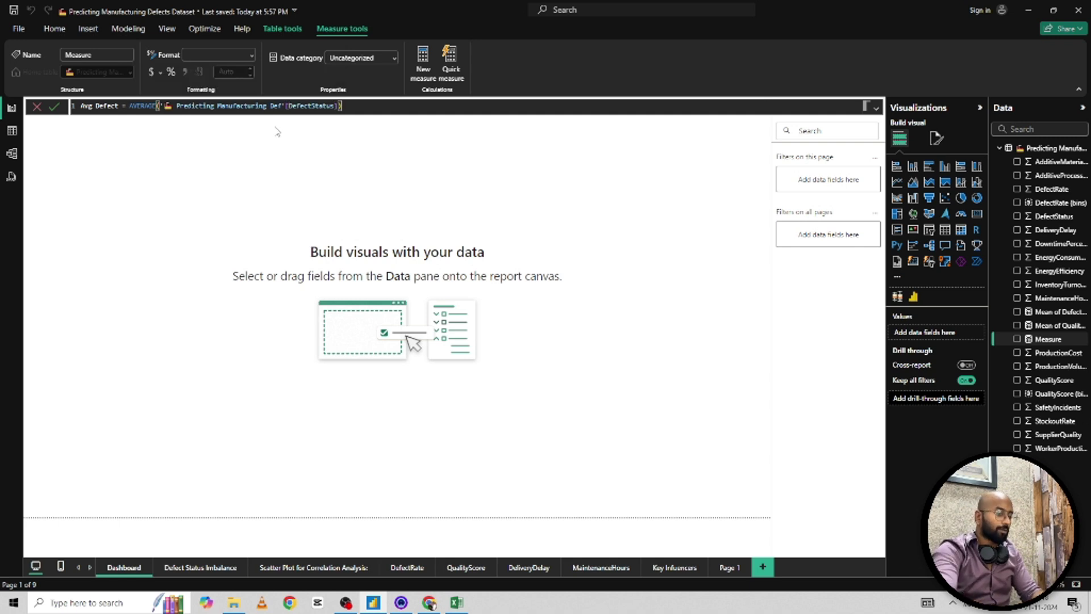
{"action": "key", "text": "Return"}
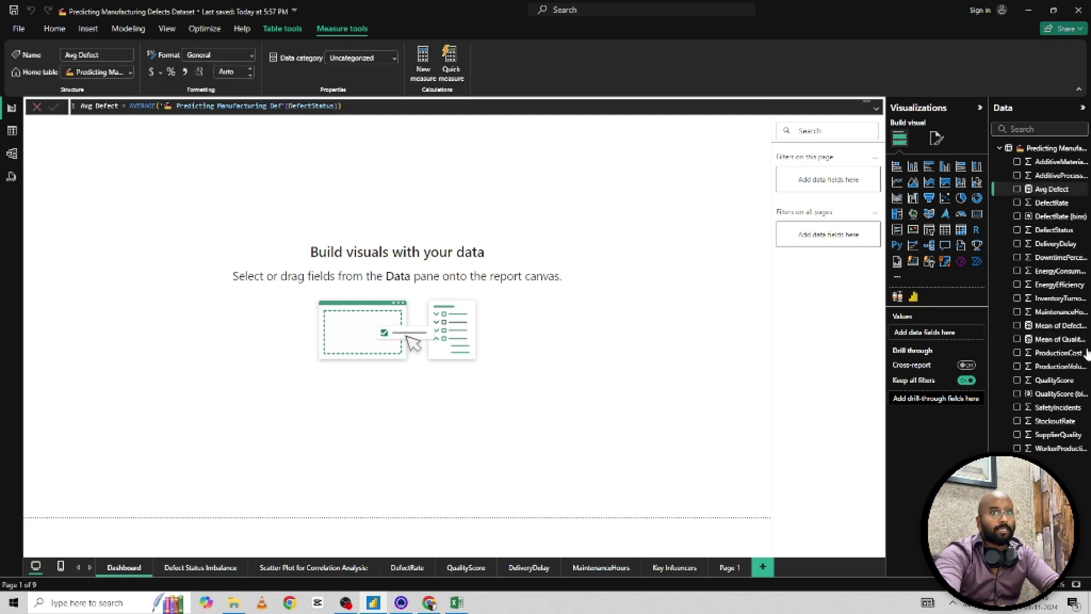
{"action": "left_click", "coordinate": [578, 148]}
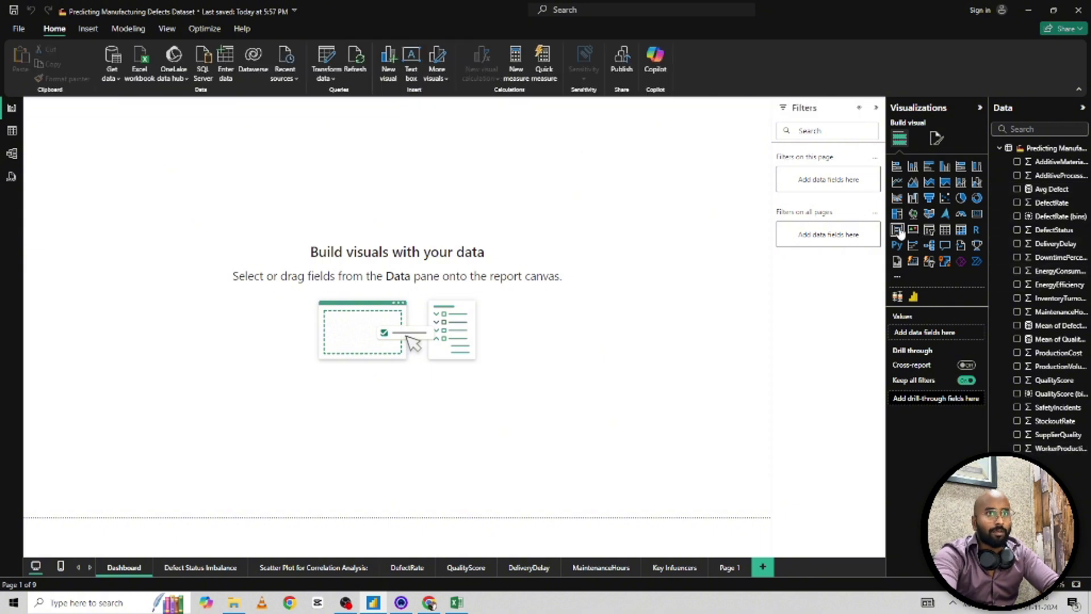
Step: Add a wide, short card visual to the Dashboard page and fill it with the Avg Defect measure
{"action": "left_click", "coordinate": [976, 213]}
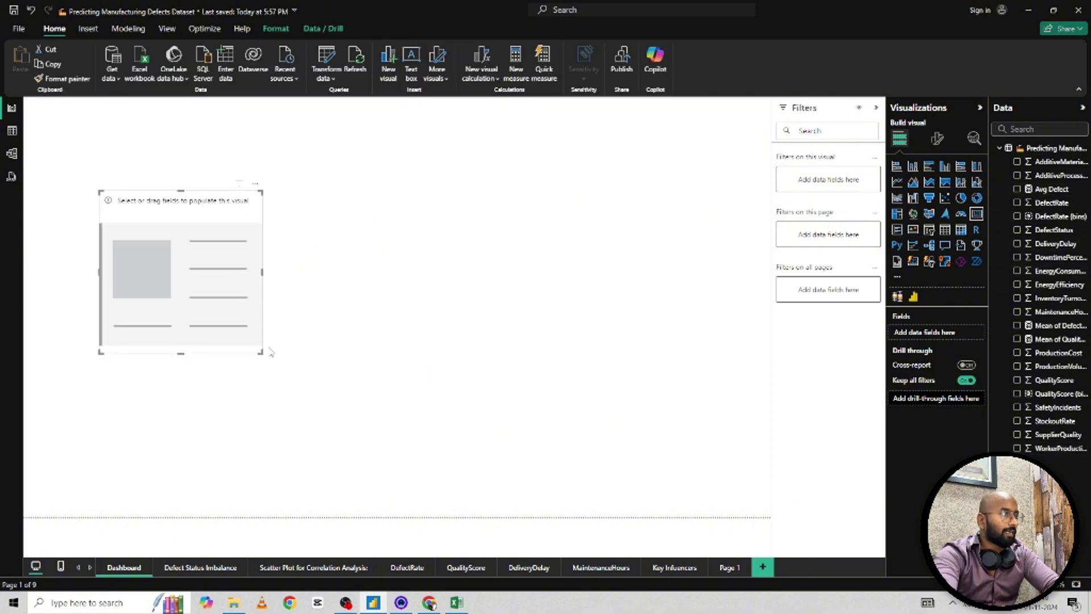
{"action": "left_click_drag", "start_coordinate": [261, 353], "coordinate": [322, 305]}
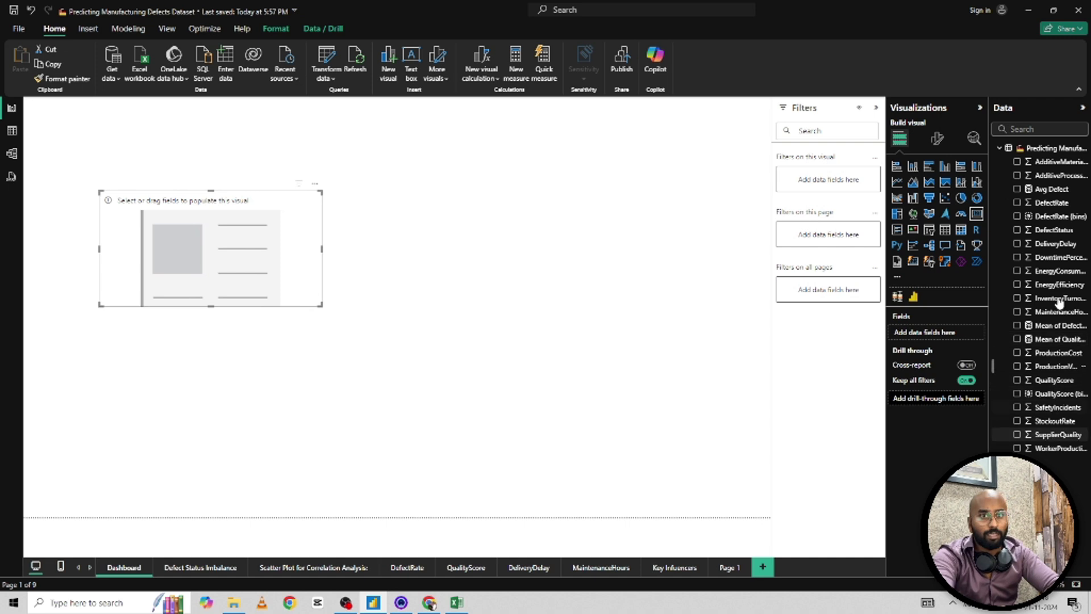
{"action": "left_click", "coordinate": [1051, 129]}
{"action": "type", "text": "av"}
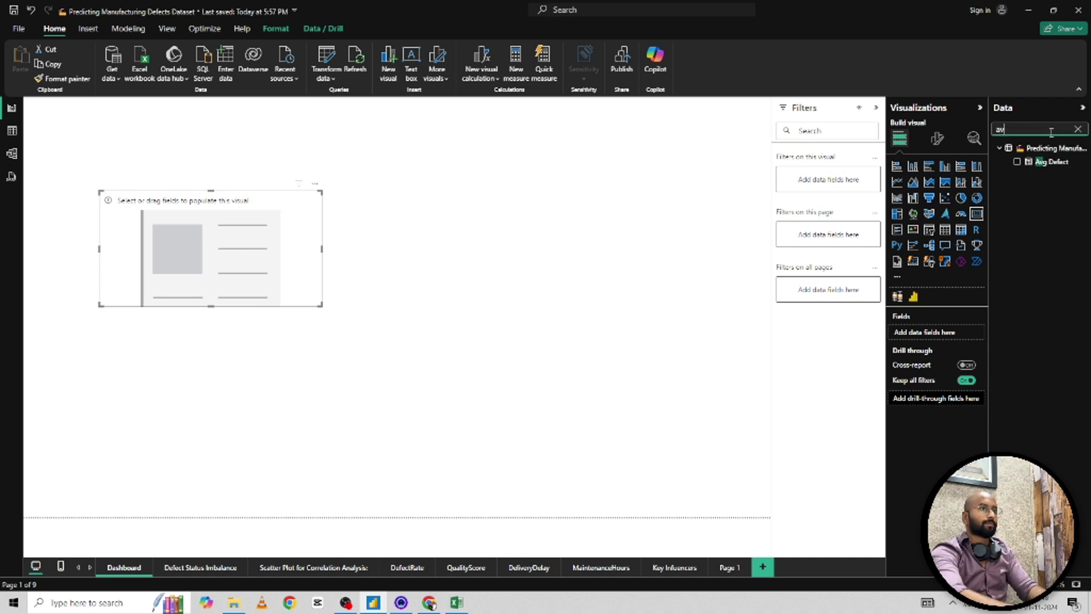
{"action": "left_click", "coordinate": [1017, 161]}
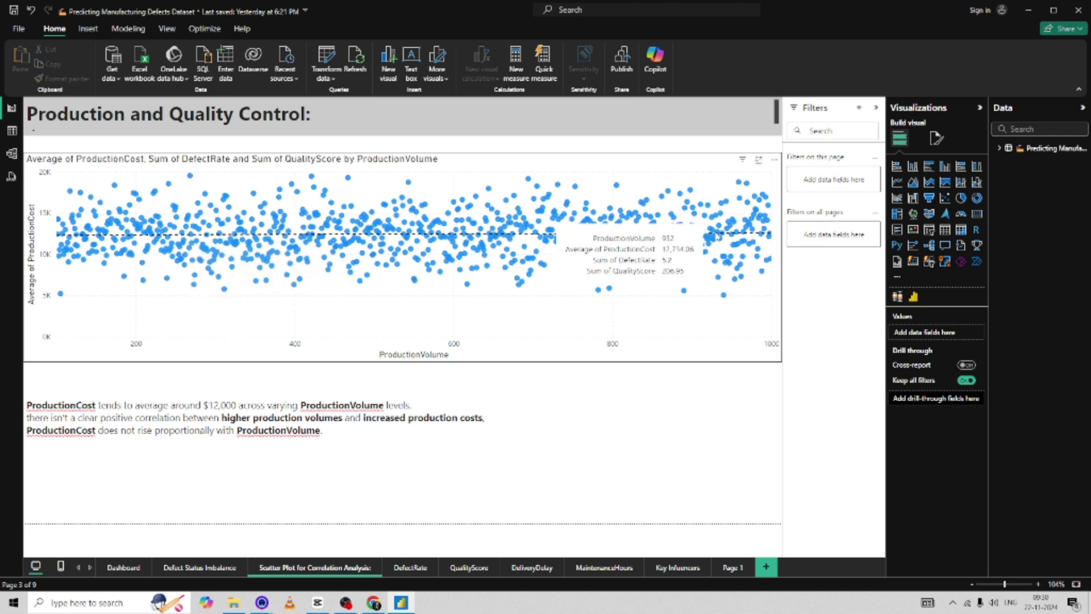
Step: Inspect the ProductionCost versus ProductionVolume scatter plot and read the first line of the notes beneath it
{"action": "mouse_move", "coordinate": [736, 247]}
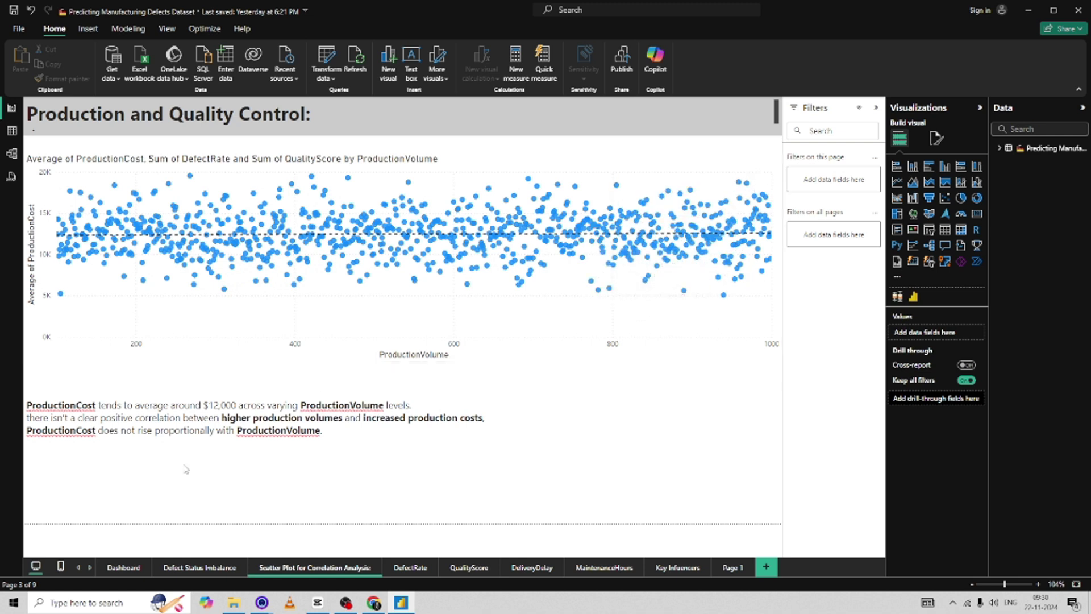
{"action": "left_click", "coordinate": [101, 405]}
{"action": "left_click_drag", "start_coordinate": [103, 405], "coordinate": [240, 405]}
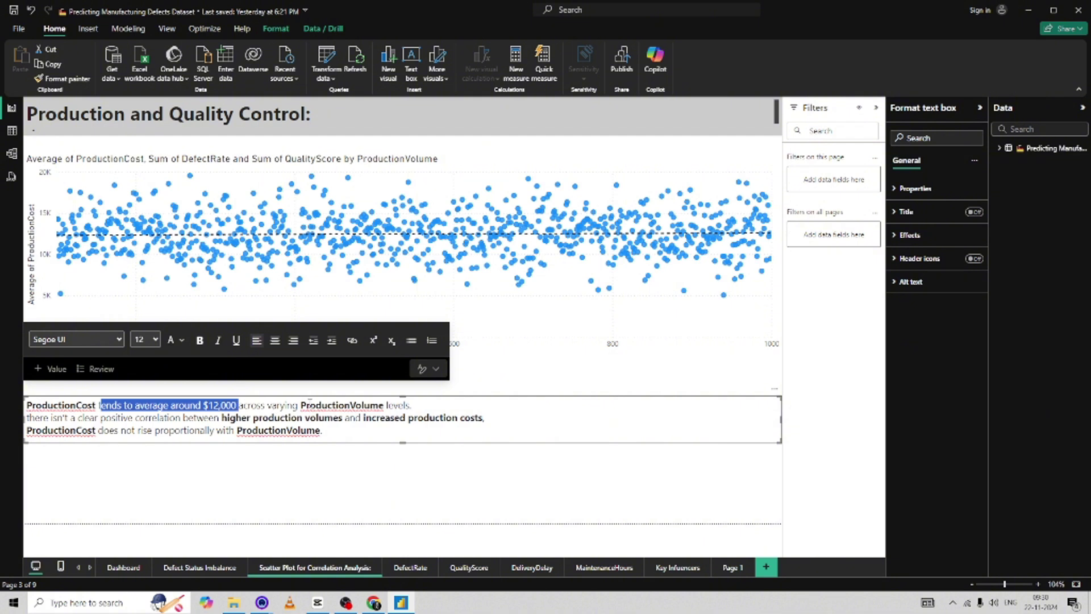
{"action": "left_click_drag", "start_coordinate": [309, 404], "coordinate": [411, 405]}
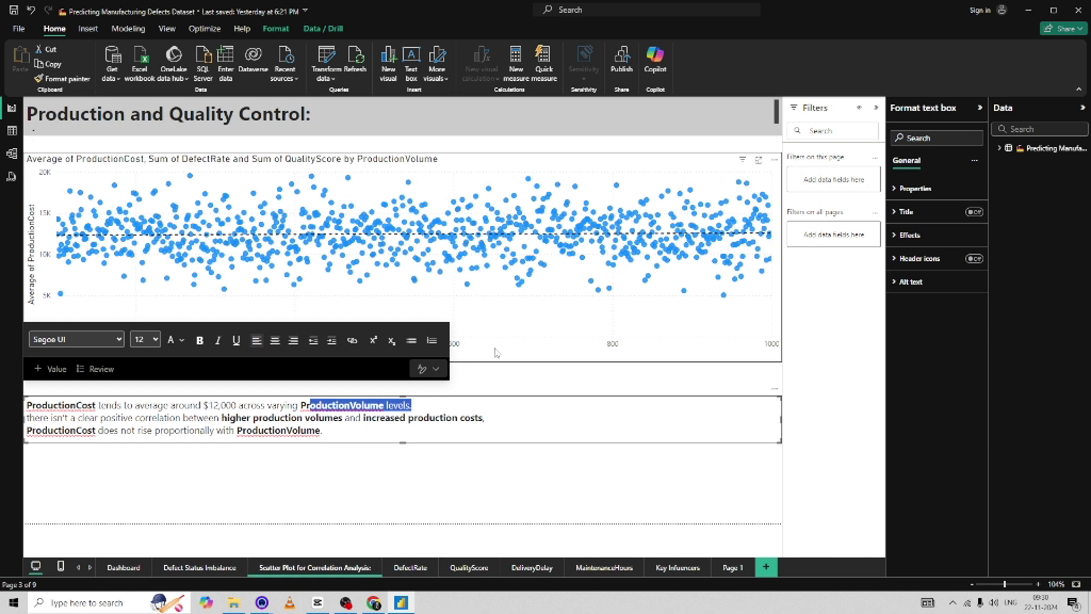
Step: Read the remaining note lines beneath the scatter plot on the correlation between production volume and production cost
{"action": "left_click_drag", "start_coordinate": [61, 430], "coordinate": [123, 418]}
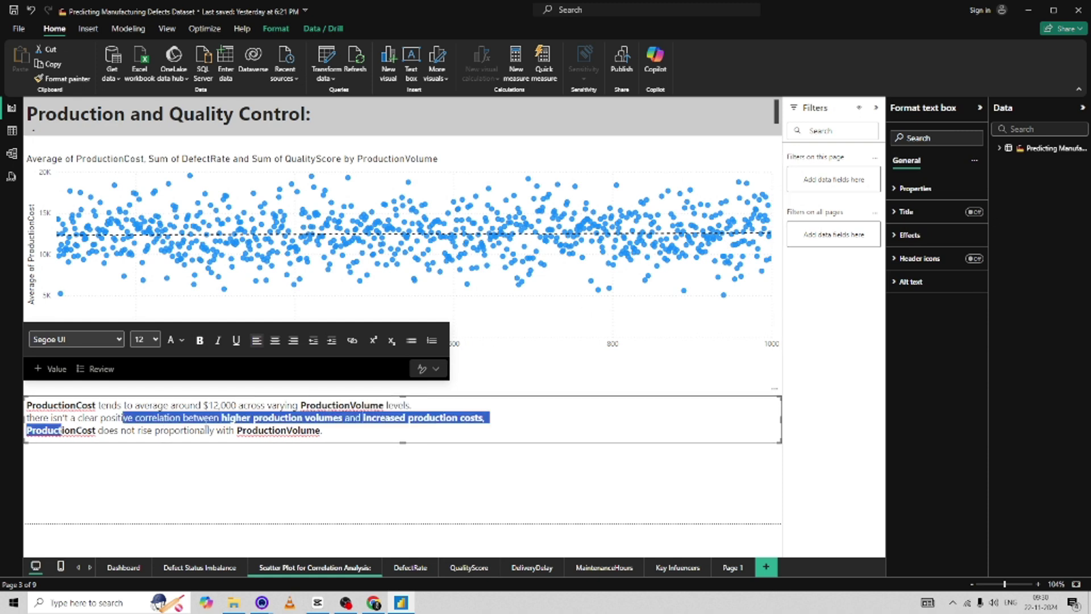
{"action": "left_click", "coordinate": [202, 418]}
{"action": "left_click_drag", "start_coordinate": [223, 418], "coordinate": [485, 418]}
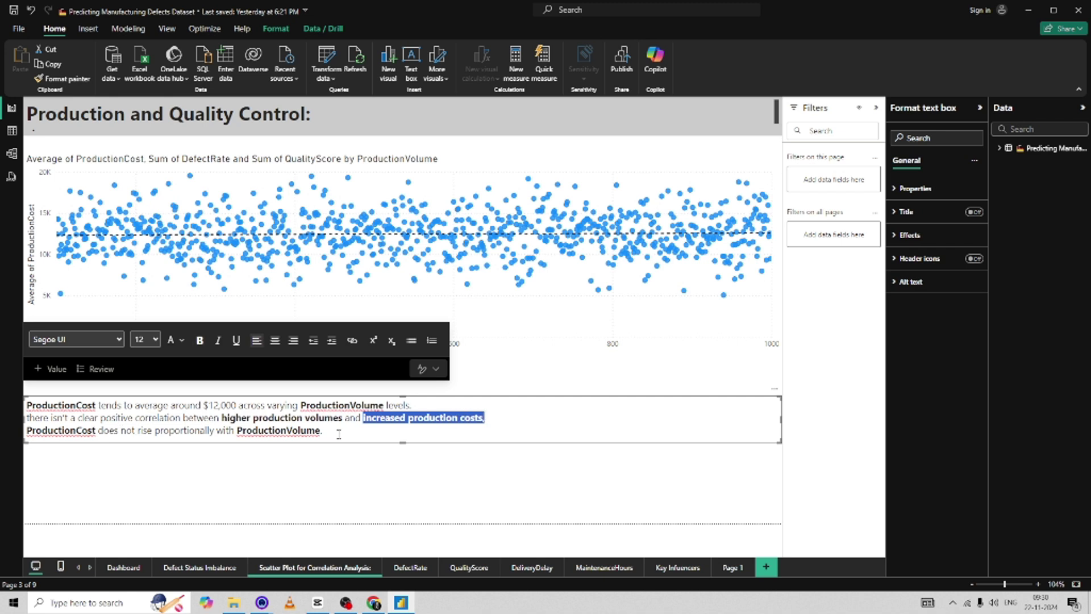
{"action": "left_click_drag", "start_coordinate": [339, 434], "coordinate": [40, 439]}
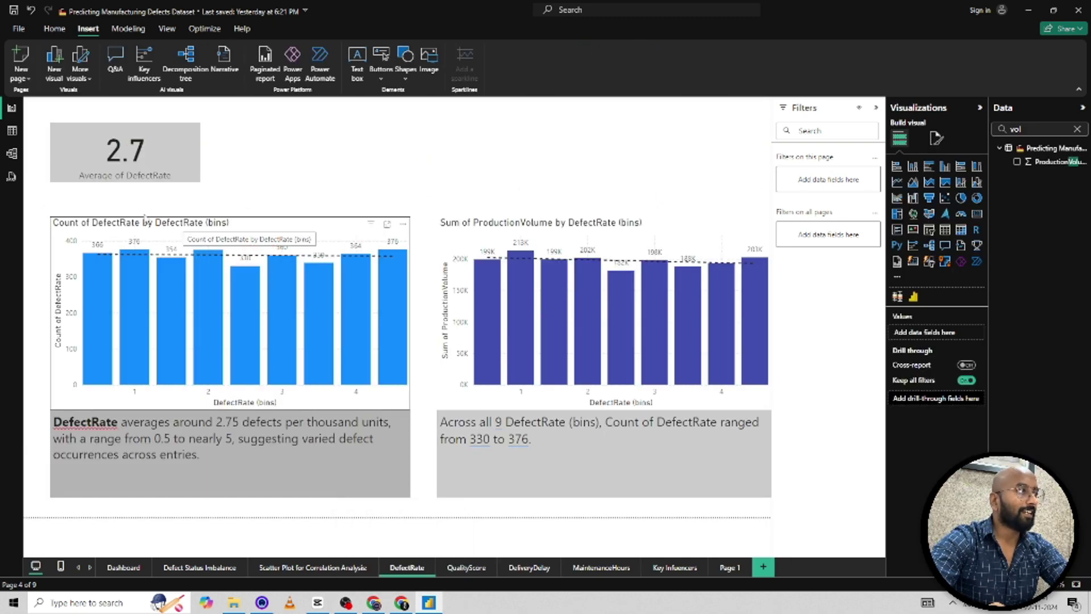
Step: Switch to the Kaggle dataset page in the browser, read DefectRate's definition and range, and return to the DefectRate report page in Power BI
{"action": "key", "text": "alt+Tab"}
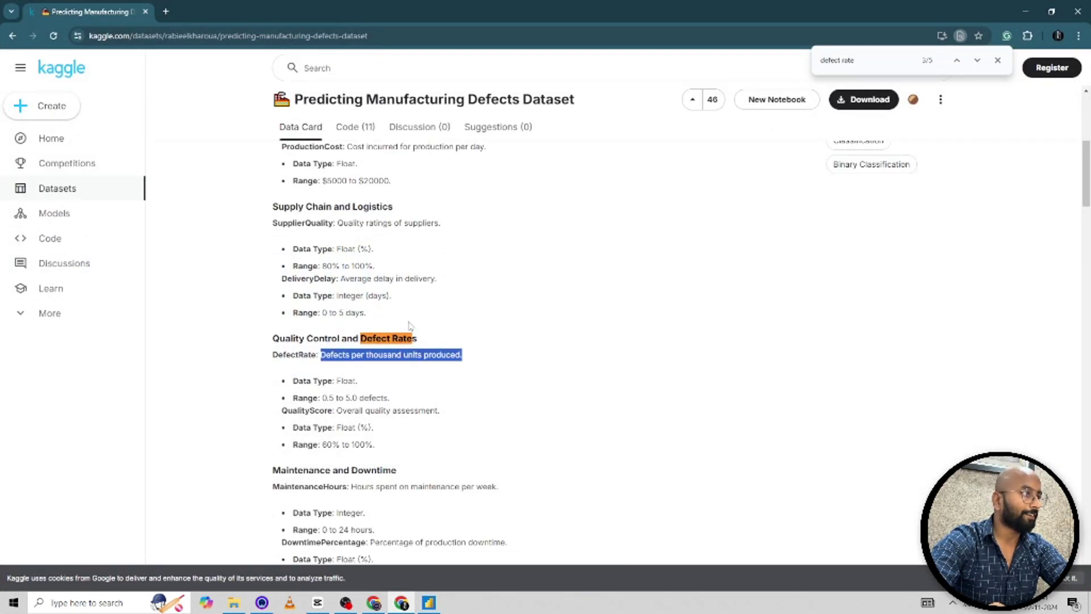
{"action": "left_click_drag", "start_coordinate": [396, 397], "coordinate": [322, 398]}
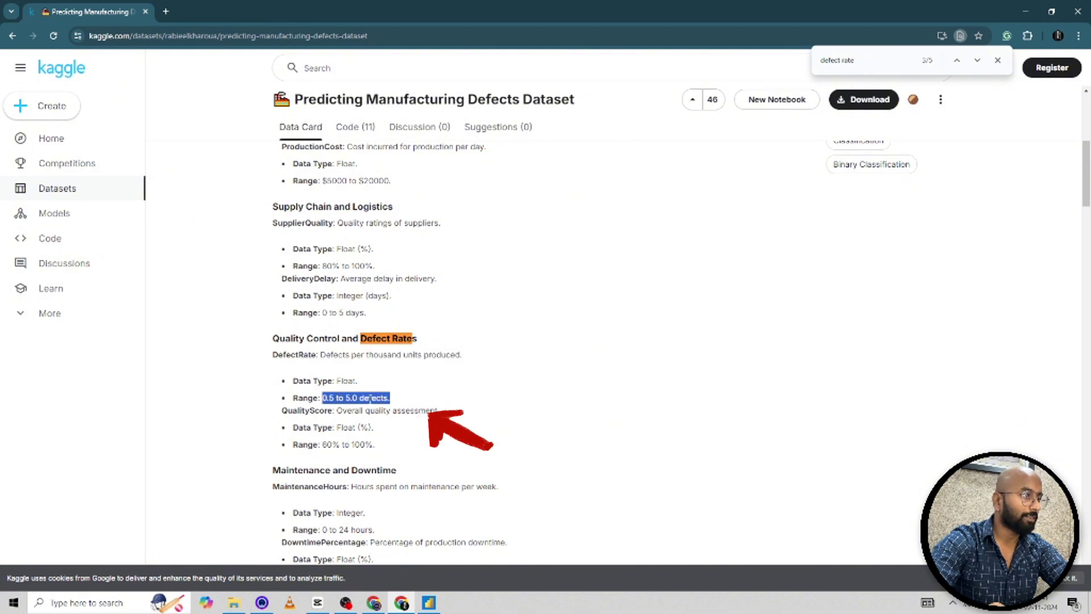
{"action": "double_click", "coordinate": [382, 354]}
{"action": "left_click_drag", "start_coordinate": [382, 354], "coordinate": [480, 361]}
{"action": "left_click", "coordinate": [479, 360]}
{"action": "left_click", "coordinate": [1026, 11]}
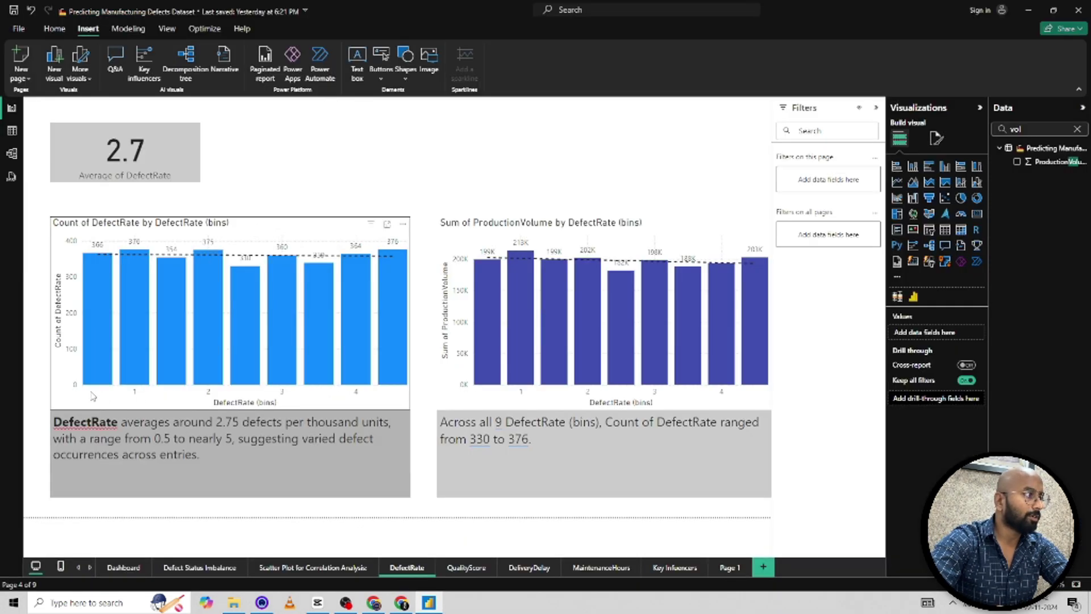
Step: Read the DefectRate notes beneath the Count of DefectRate chart, covering the average per thousand units and the range
{"action": "left_click", "coordinate": [115, 438]}
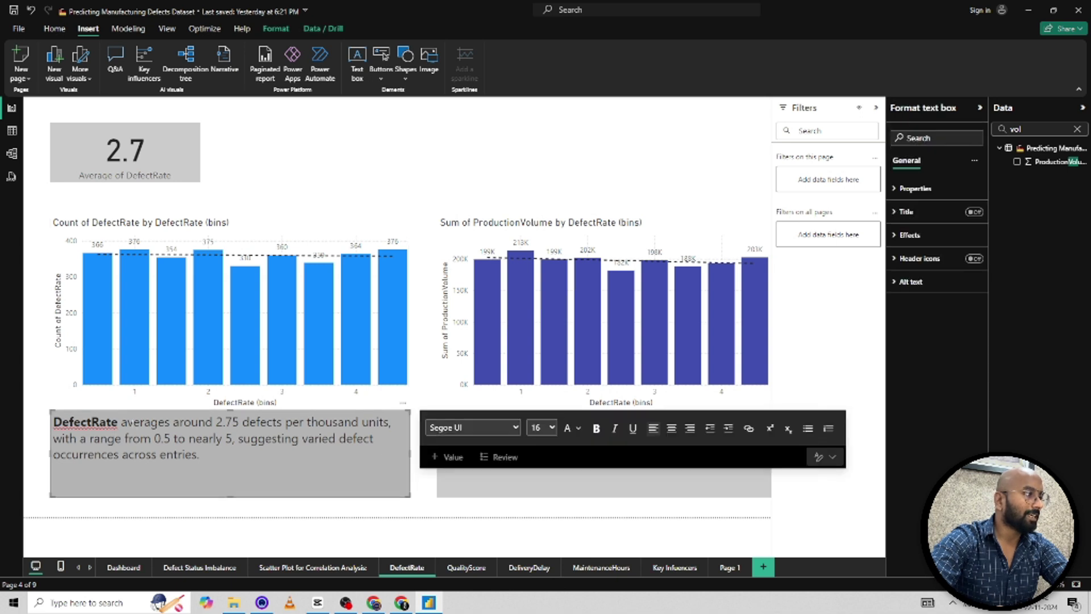
{"action": "left_click_drag", "start_coordinate": [133, 421], "coordinate": [239, 422]}
{"action": "left_click", "coordinate": [295, 421]}
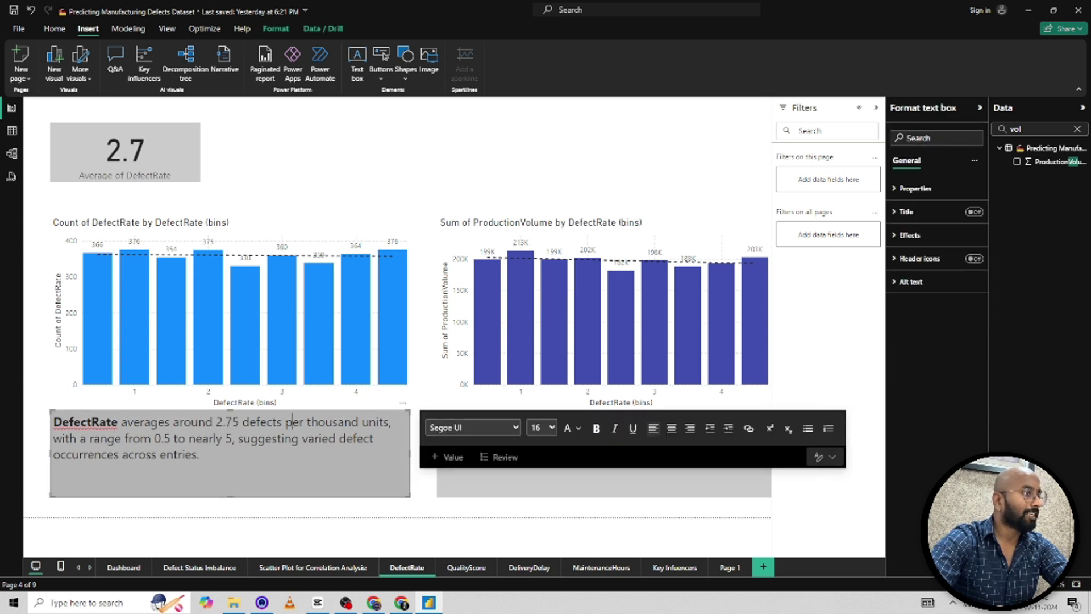
{"action": "left_click_drag", "start_coordinate": [342, 422], "coordinate": [395, 422]}
{"action": "left_click", "coordinate": [128, 454]}
{"action": "left_click_drag", "start_coordinate": [168, 438], "coordinate": [152, 438]}
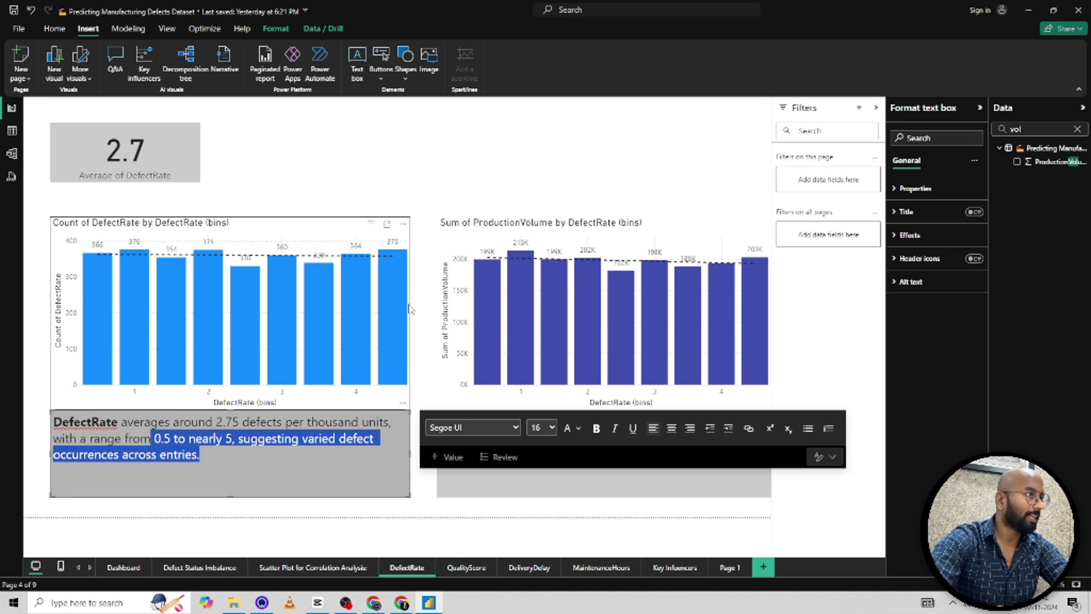
{"action": "left_click", "coordinate": [431, 167]}
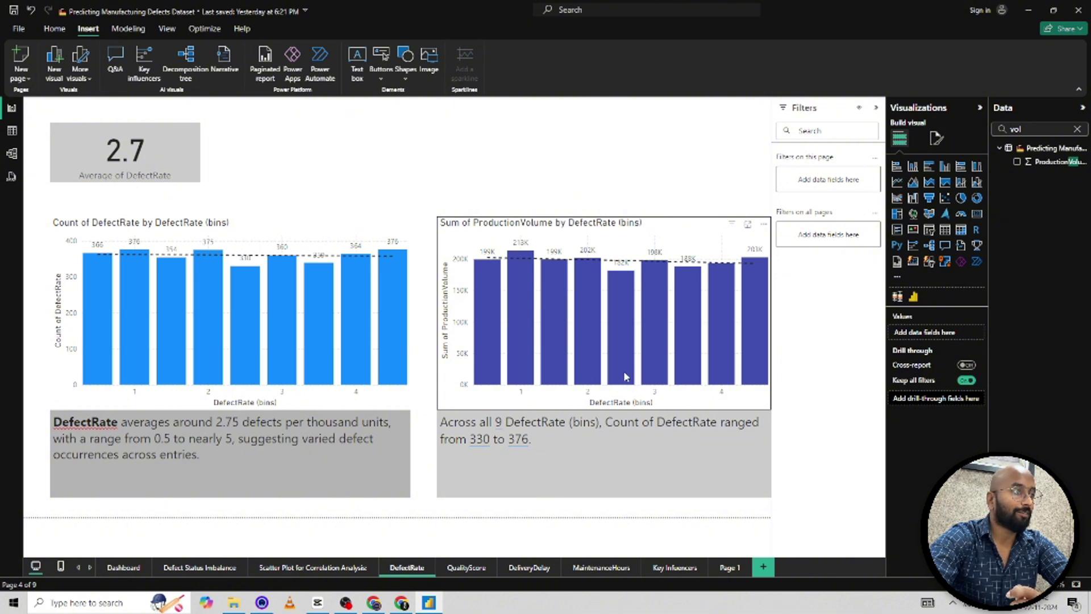
Step: Check the source data table, return to the DefectRate page and read the notes beneath the ProductionVolume by DefectRate chart
{"action": "left_click", "coordinate": [12, 132]}
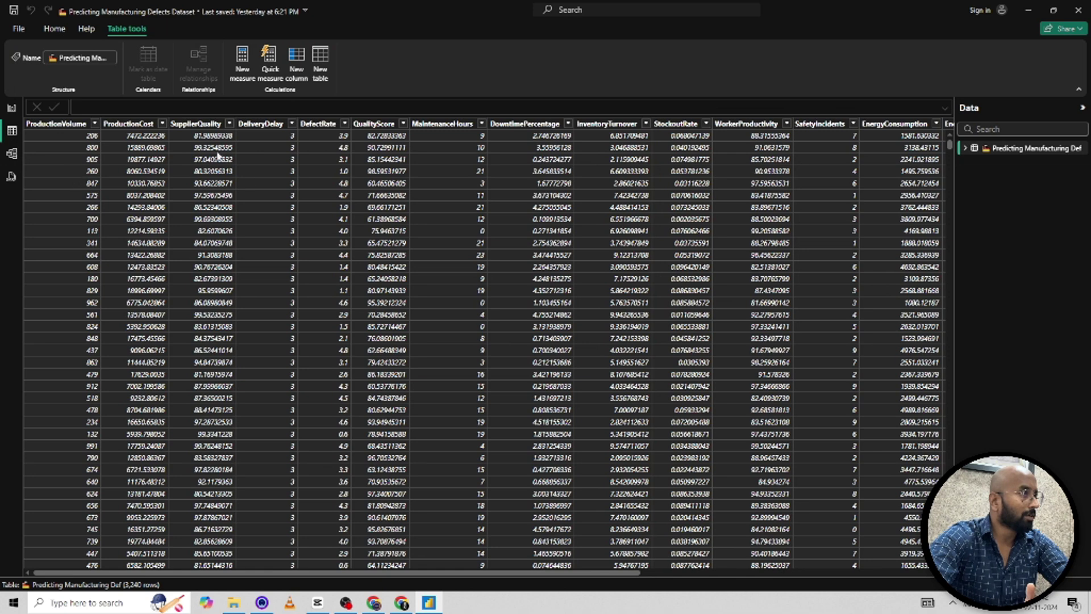
{"action": "left_click", "coordinate": [12, 108]}
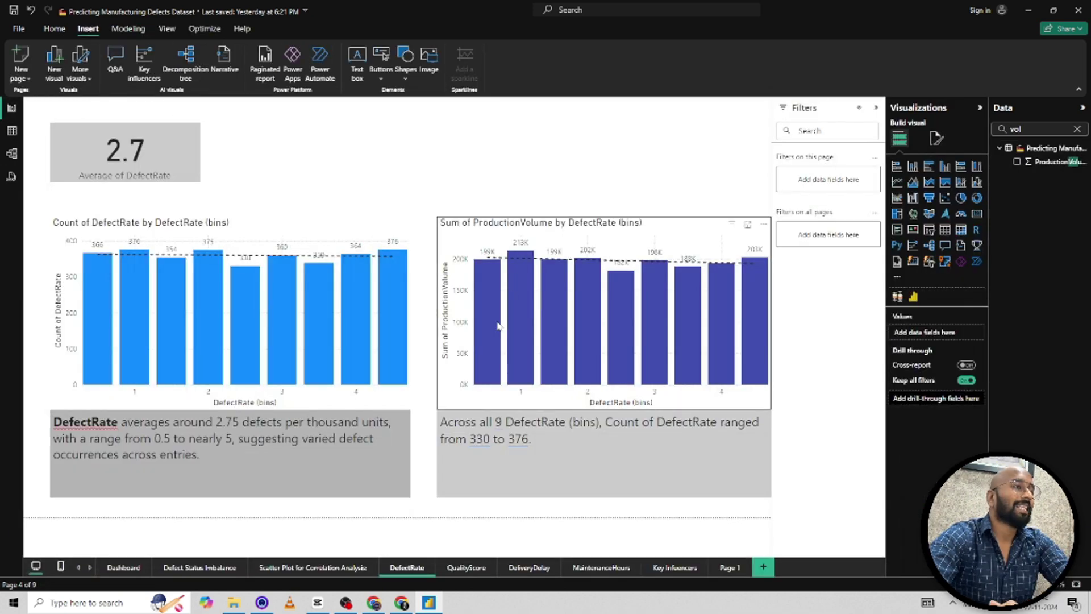
{"action": "left_click", "coordinate": [498, 460]}
{"action": "left_click_drag", "start_coordinate": [531, 440], "coordinate": [447, 419]}
{"action": "left_click", "coordinate": [628, 439]}
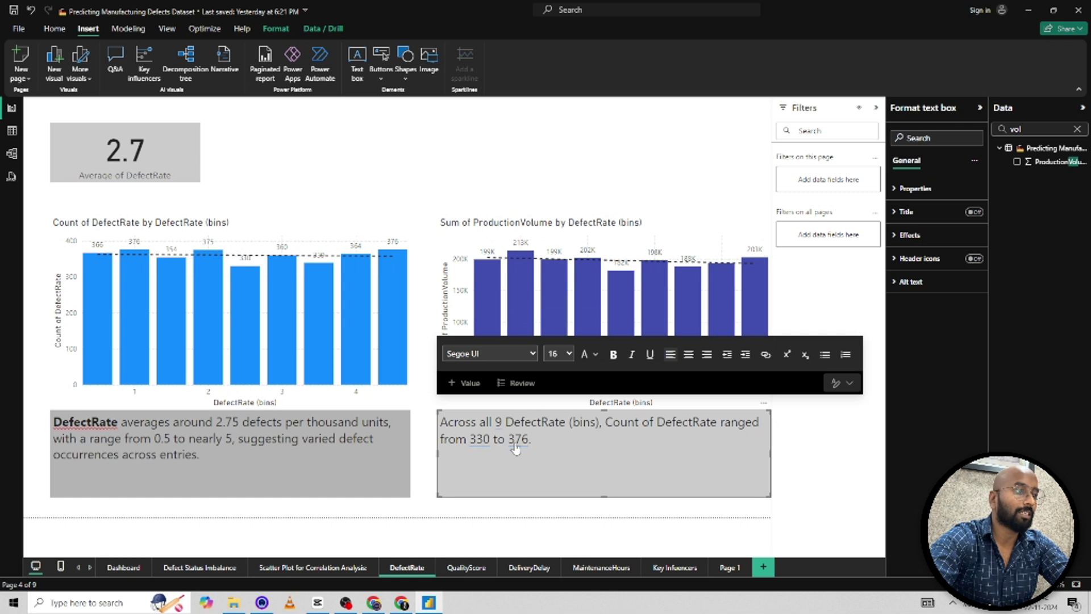
{"action": "left_click", "coordinate": [621, 176]}
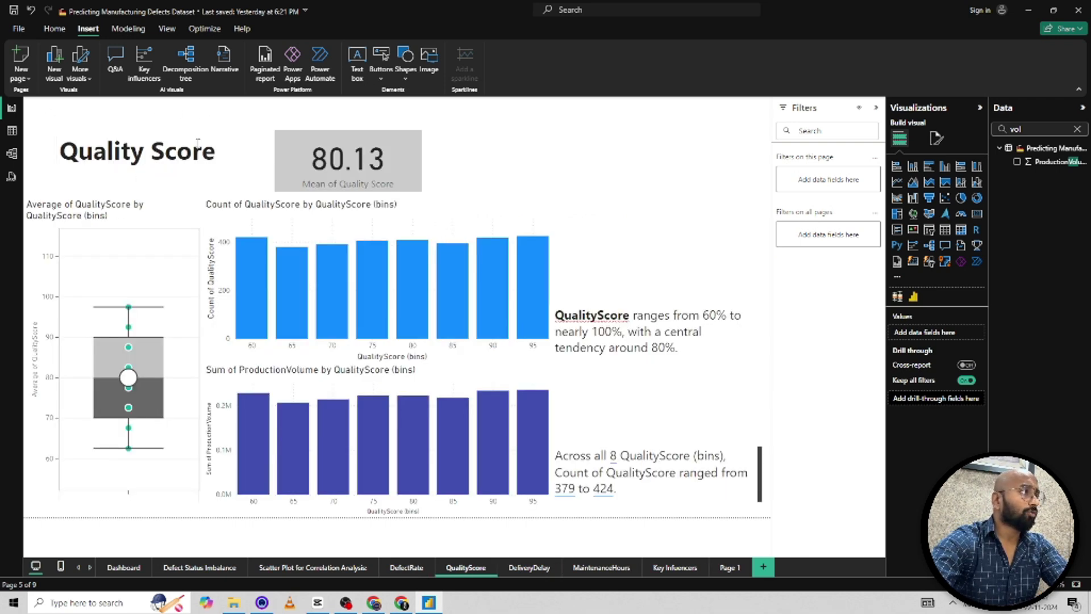
Step: Switch to the Kaggle page, read QualityScore's definition, data type and range, and return to the QualityScore report page in Power BI
{"action": "left_click", "coordinate": [401, 602]}
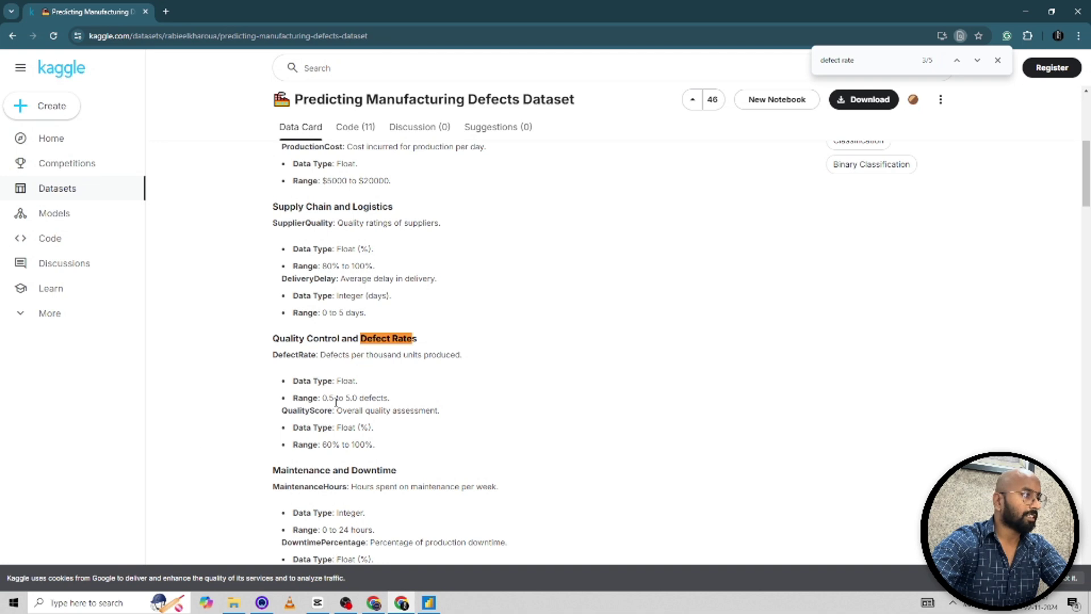
{"action": "left_click_drag", "start_coordinate": [336, 410], "coordinate": [441, 411]}
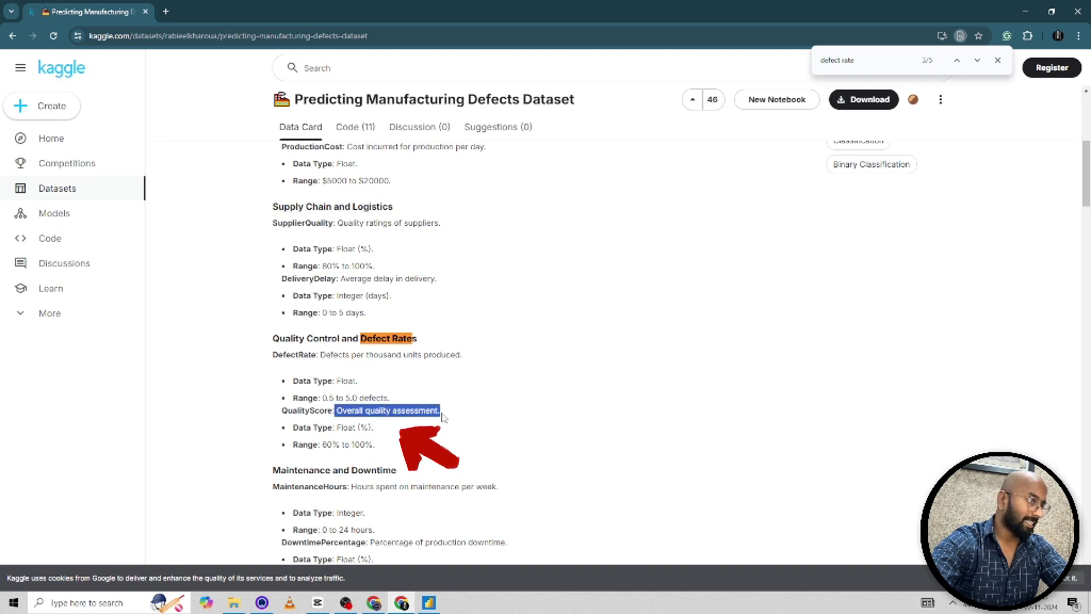
{"action": "mouse_move", "coordinate": [373, 427]}
{"action": "left_mouse_down"}
{"action": "mouse_move", "coordinate": [350, 427]}
{"action": "mouse_move", "coordinate": [375, 444]}
{"action": "left_mouse_up"}
{"action": "left_click", "coordinate": [1022, 10]}
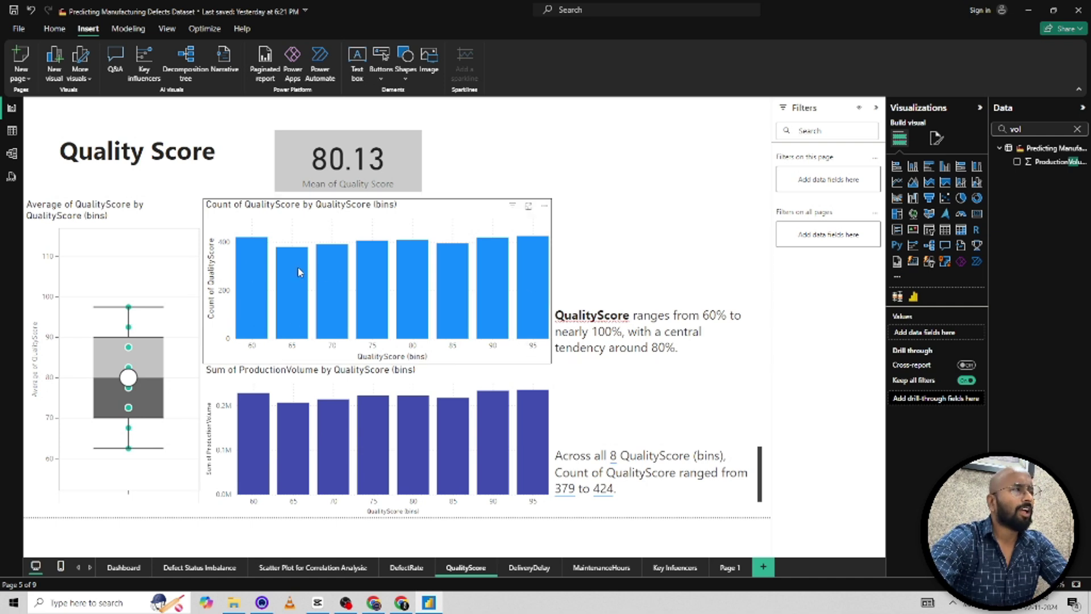
Step: Add a trend line to the Count of QualityScore by QualityScore (bins) column chart and deselect the chart
{"action": "left_click", "coordinate": [474, 214]}
{"action": "left_click", "coordinate": [973, 138]}
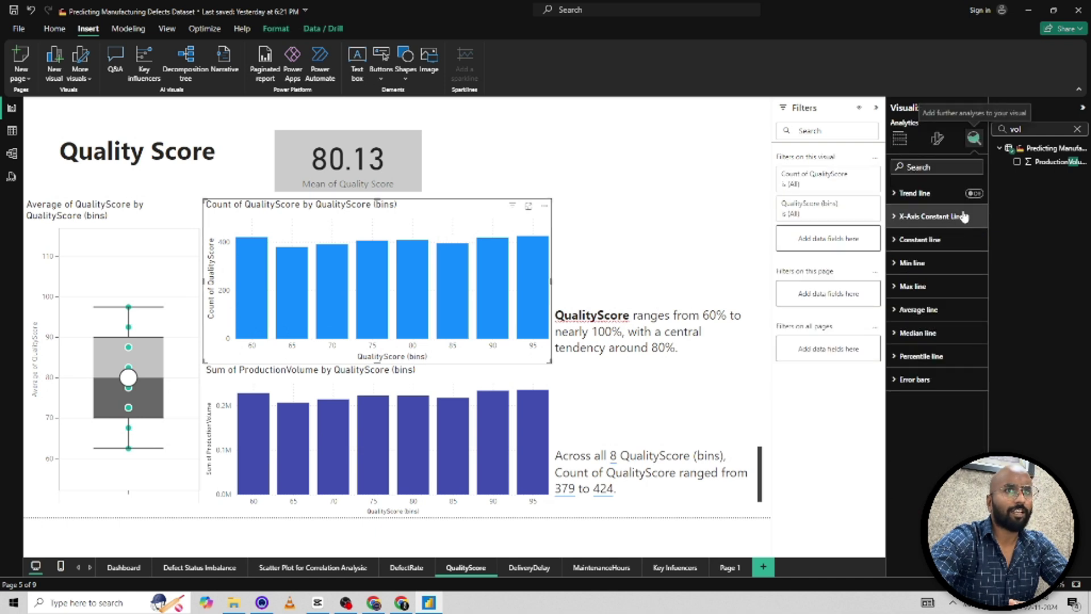
{"action": "left_click", "coordinate": [974, 194]}
{"action": "key", "text": "Escape"}
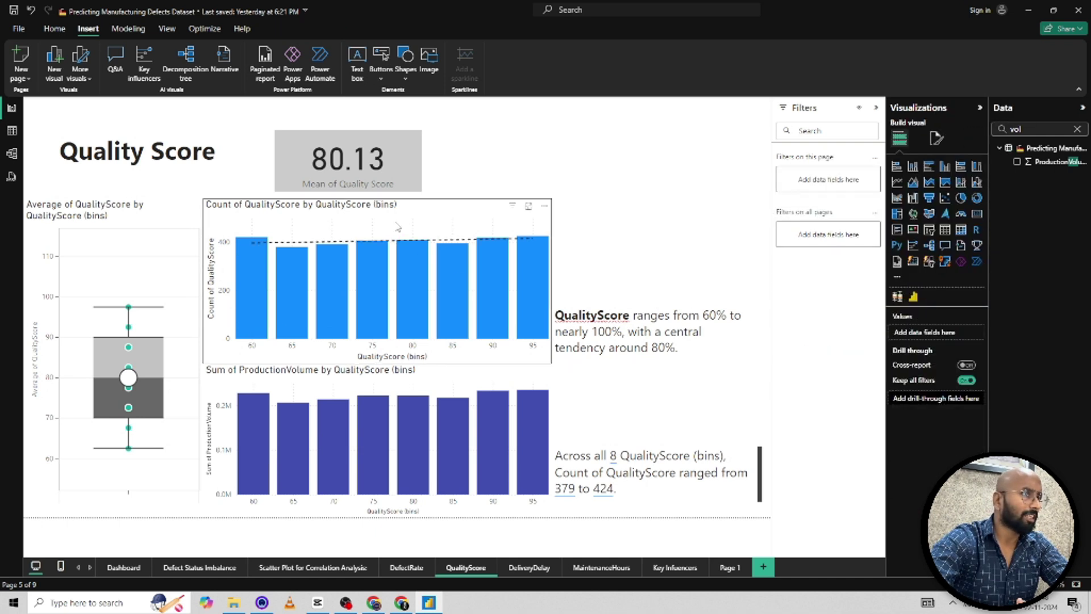
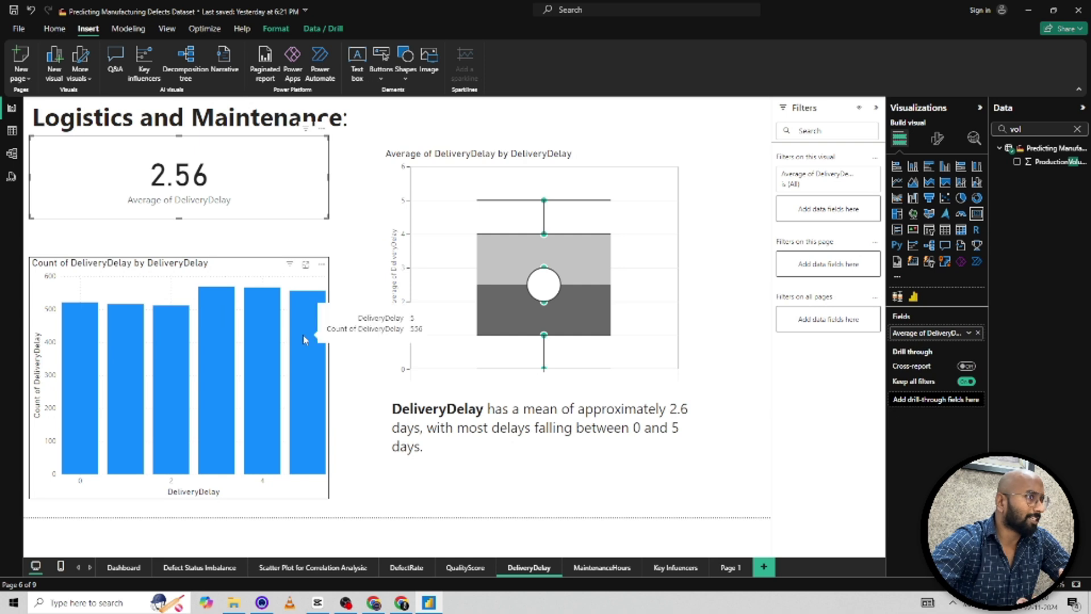
Step: Inspect the DeliveryDelay box plot and read the notes beneath it on the mean delay and the spread of delays
{"action": "left_click", "coordinate": [604, 156]}
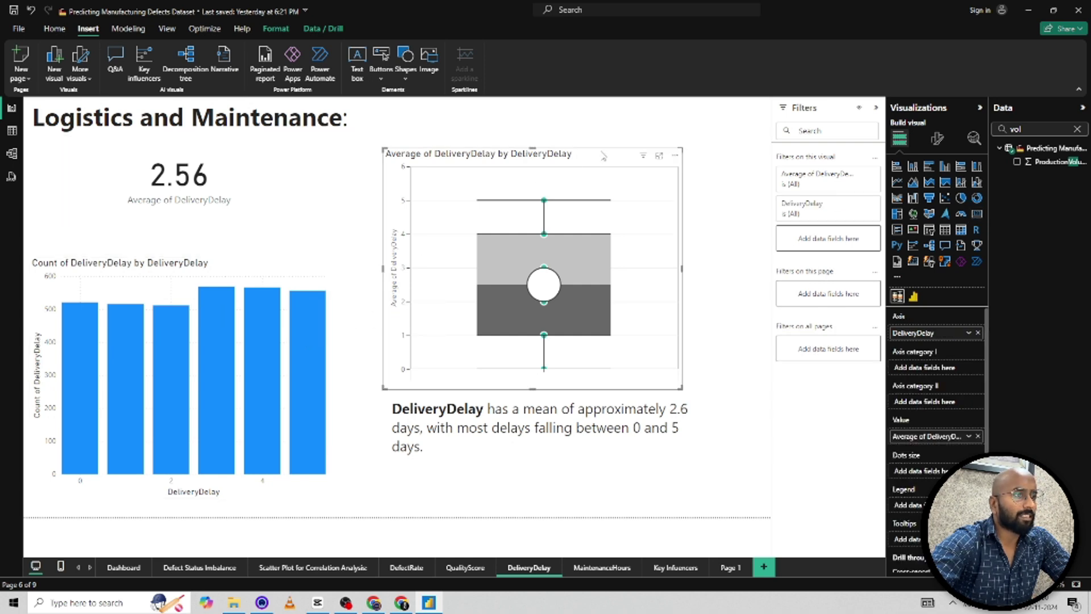
{"action": "left_click", "coordinate": [477, 438]}
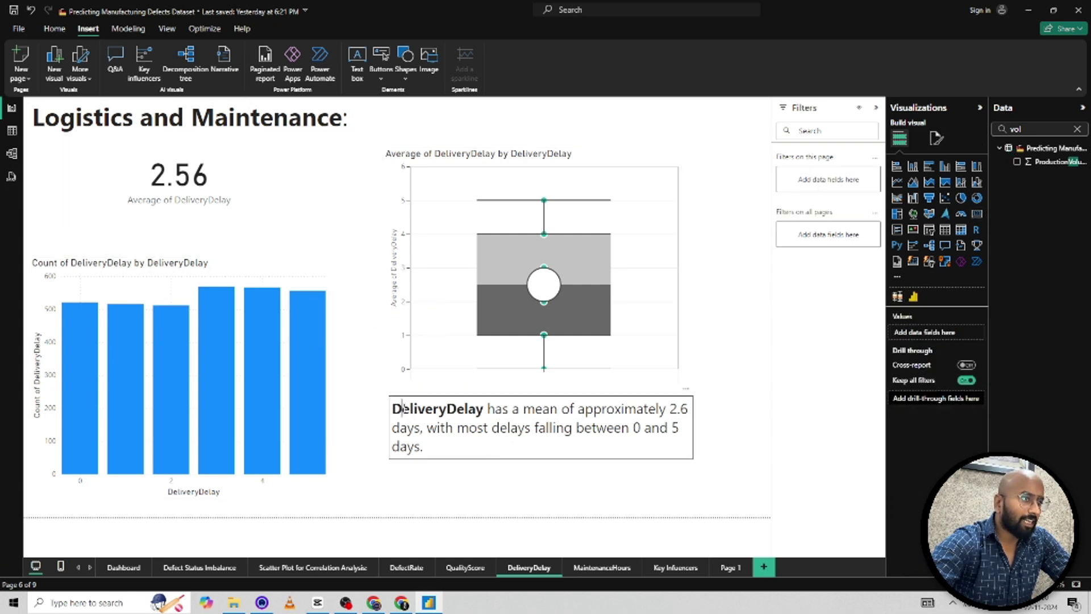
{"action": "left_click_drag", "start_coordinate": [401, 409], "coordinate": [687, 408]}
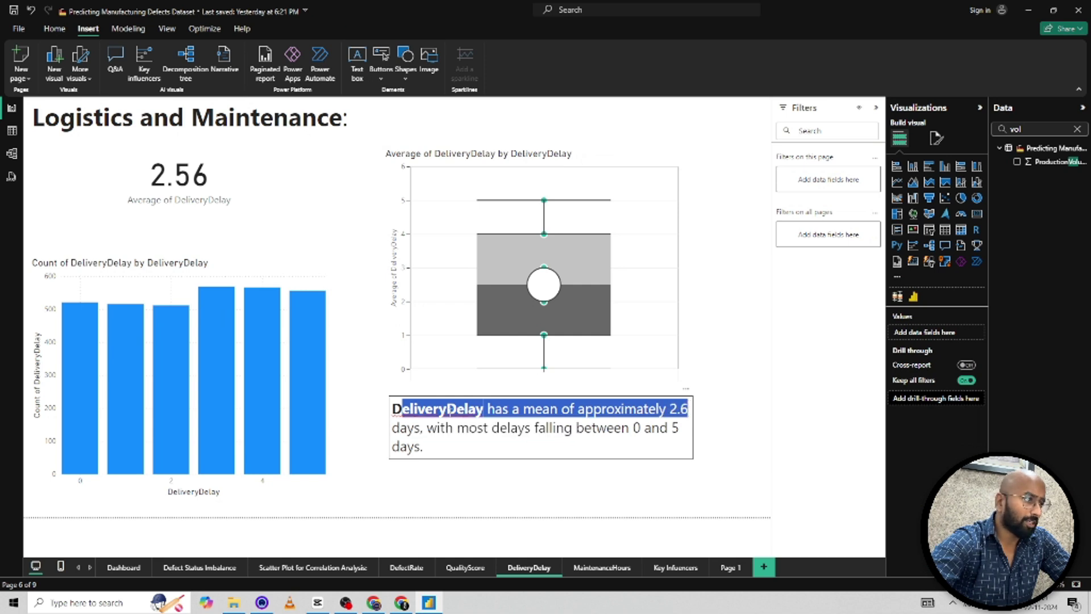
{"action": "left_click", "coordinate": [450, 441]}
{"action": "left_click_drag", "start_coordinate": [427, 427], "coordinate": [455, 441]}
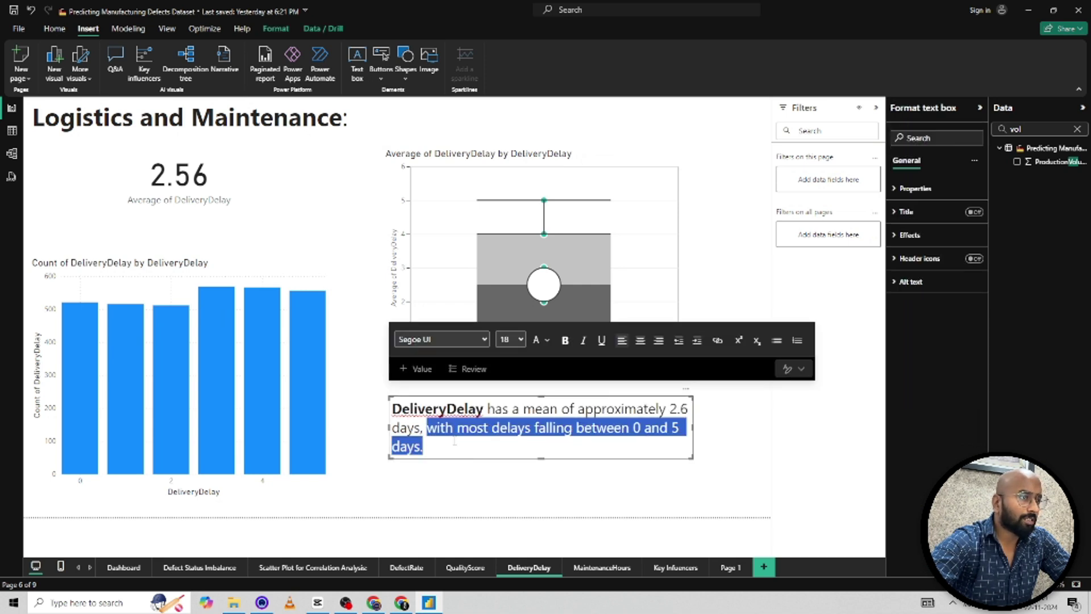
{"action": "left_click", "coordinate": [525, 507]}
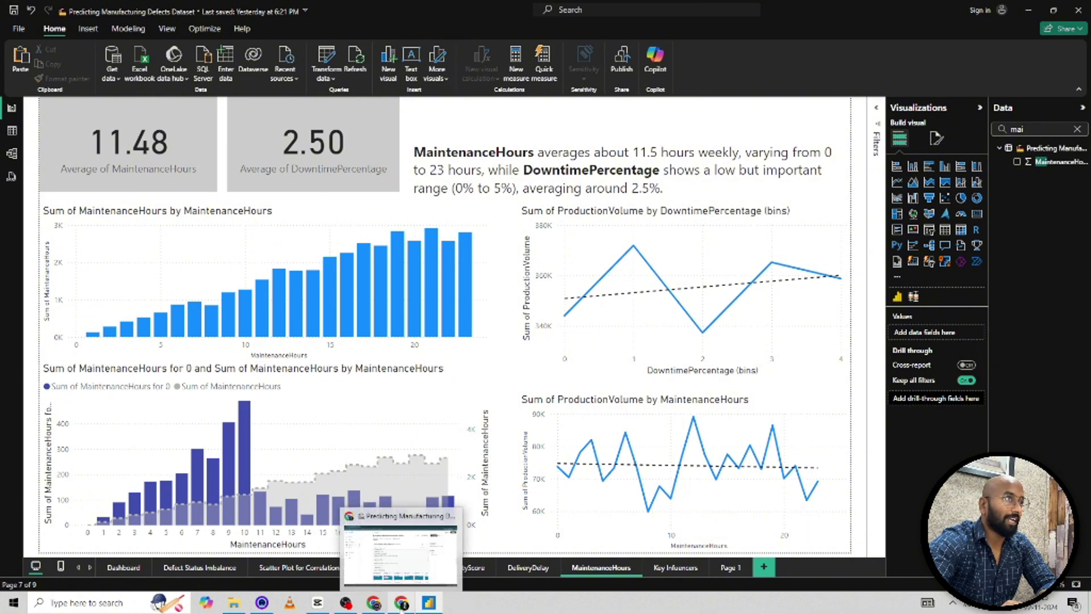
Step: Switch to the Kaggle page, read the definitions and ranges of MaintenanceHours and DowntimePercentage, and return to the MaintenanceHours page in Power BI
{"action": "left_click", "coordinate": [402, 603]}
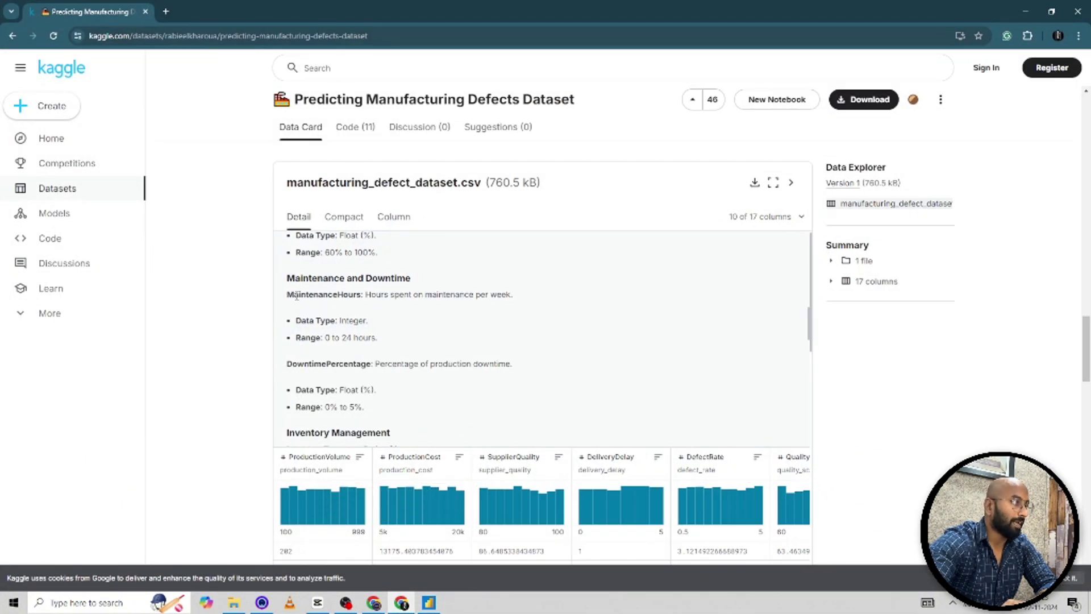
{"action": "left_click_drag", "start_coordinate": [386, 293], "coordinate": [519, 295]}
{"action": "left_click", "coordinate": [377, 366]}
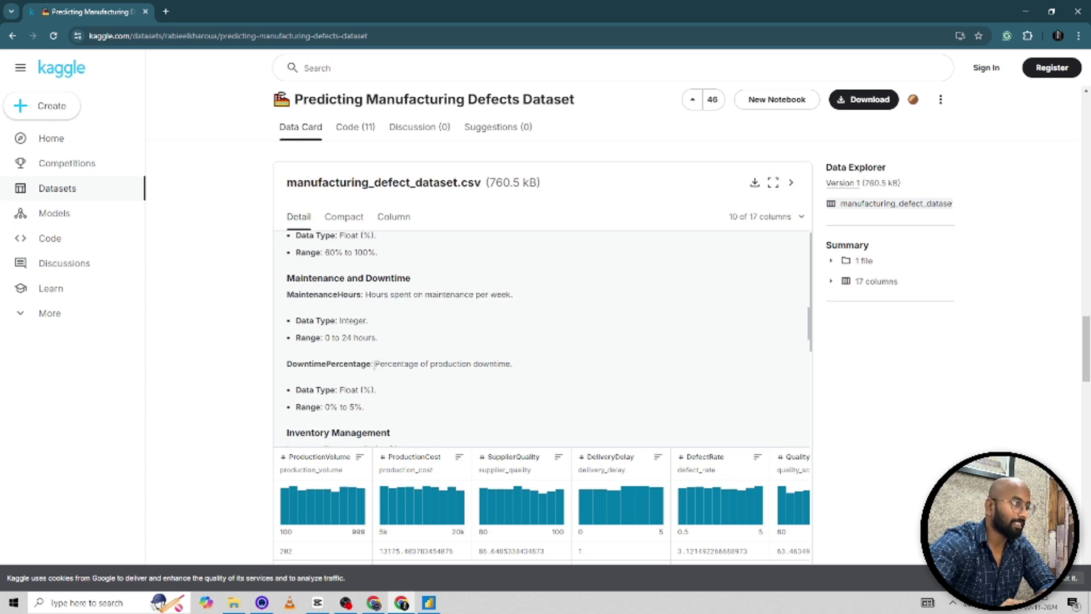
{"action": "left_click_drag", "start_coordinate": [375, 364], "coordinate": [507, 363]}
{"action": "left_click_drag", "start_coordinate": [365, 407], "coordinate": [326, 407]}
{"action": "left_click_drag", "start_coordinate": [378, 338], "coordinate": [325, 337]}
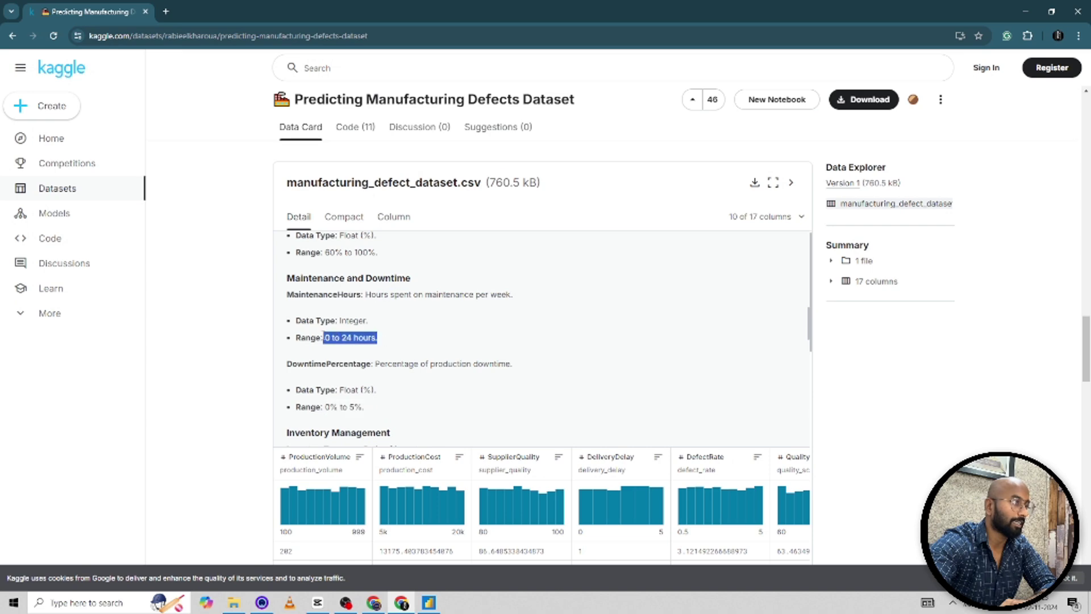
{"action": "key", "text": "alt+Tab"}
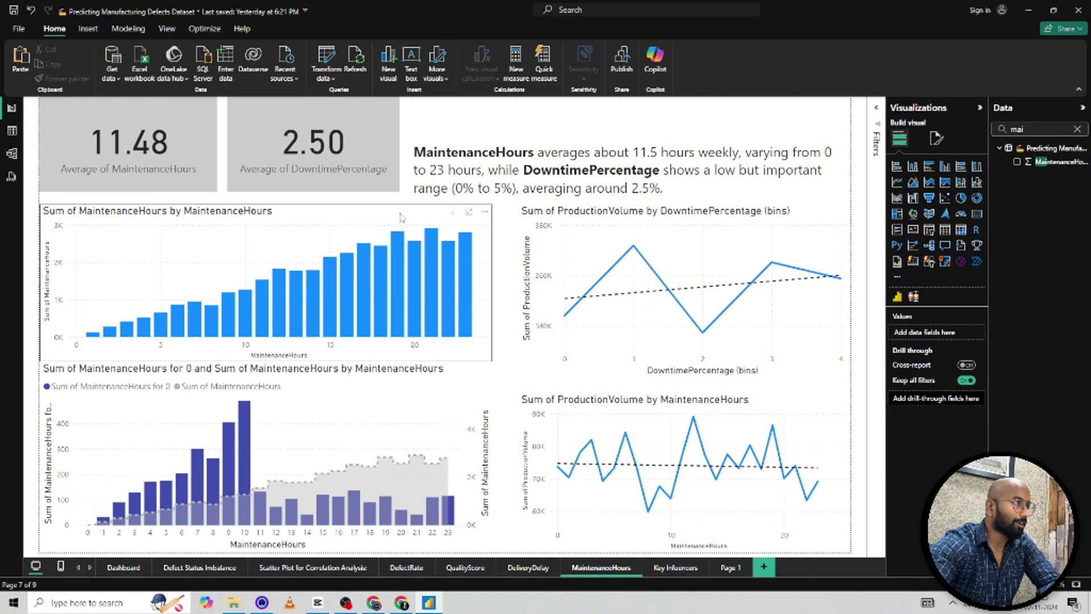
Step: Inspect the Sum of MaintenanceHours by MaintenanceHours column chart, look through the data table's rows and return to the report page
{"action": "left_click", "coordinate": [354, 282]}
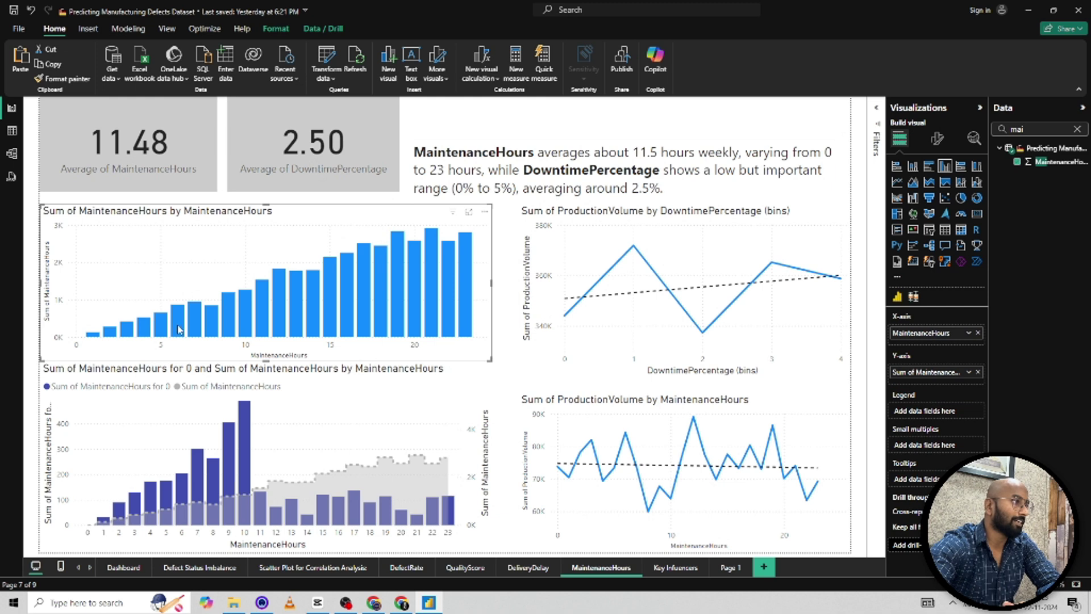
{"action": "mouse_move", "coordinate": [161, 335]}
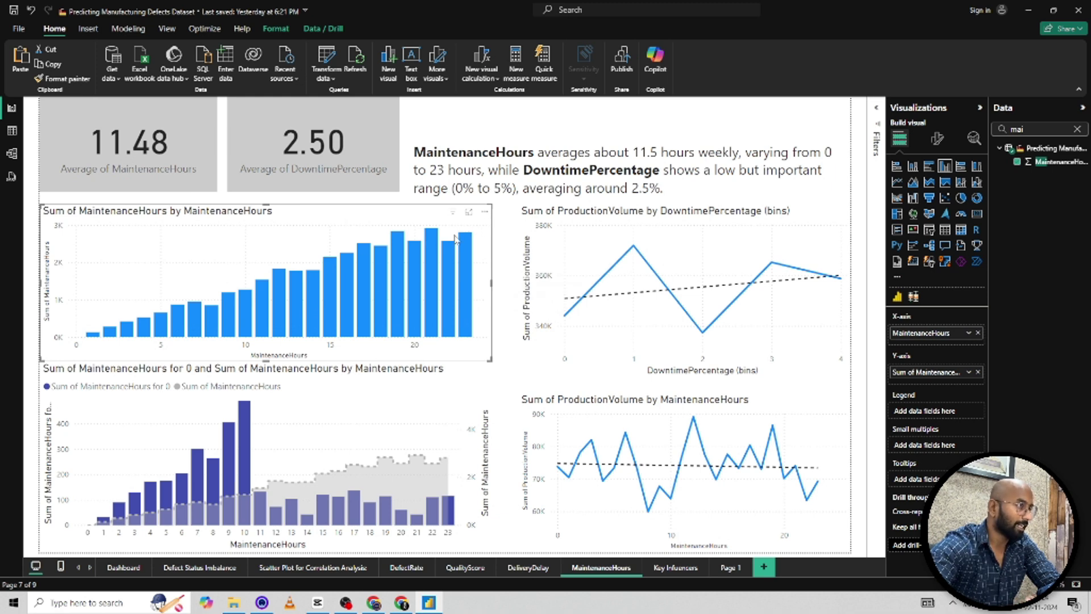
{"action": "left_click", "coordinate": [12, 131]}
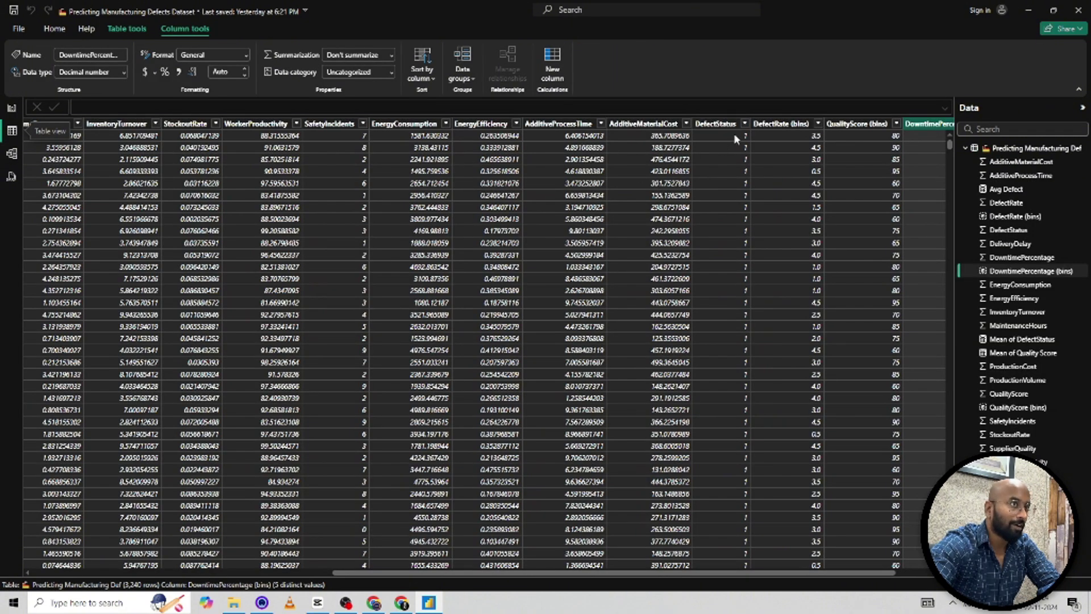
{"action": "scroll", "coordinate": [718, 309], "scroll_direction": "down", "scroll_amount": 3}
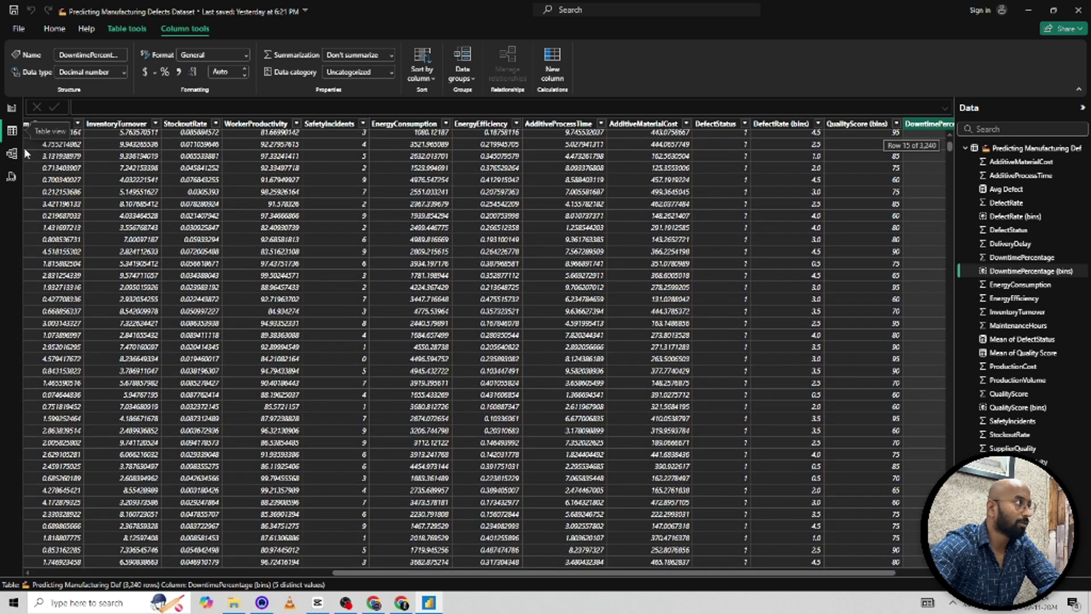
{"action": "left_click", "coordinate": [12, 107]}
Step: Inspect the combo chart comparing Sum of MaintenanceHours for 0 with the overall sum, examining the column at 10 maintenance hours
{"action": "left_click", "coordinate": [261, 386]}
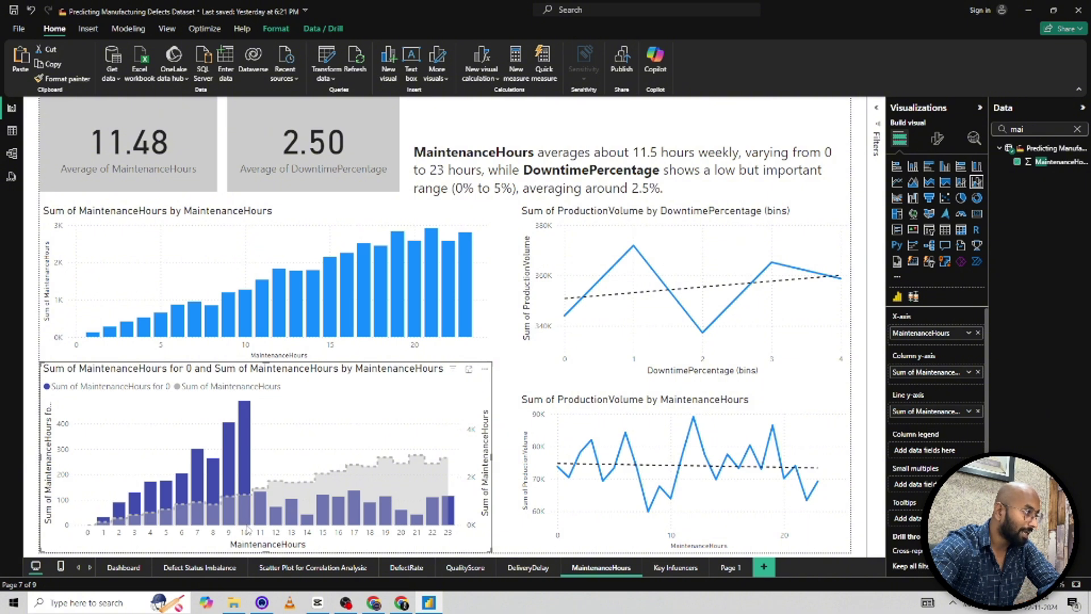
{"action": "mouse_move", "coordinate": [248, 527]}
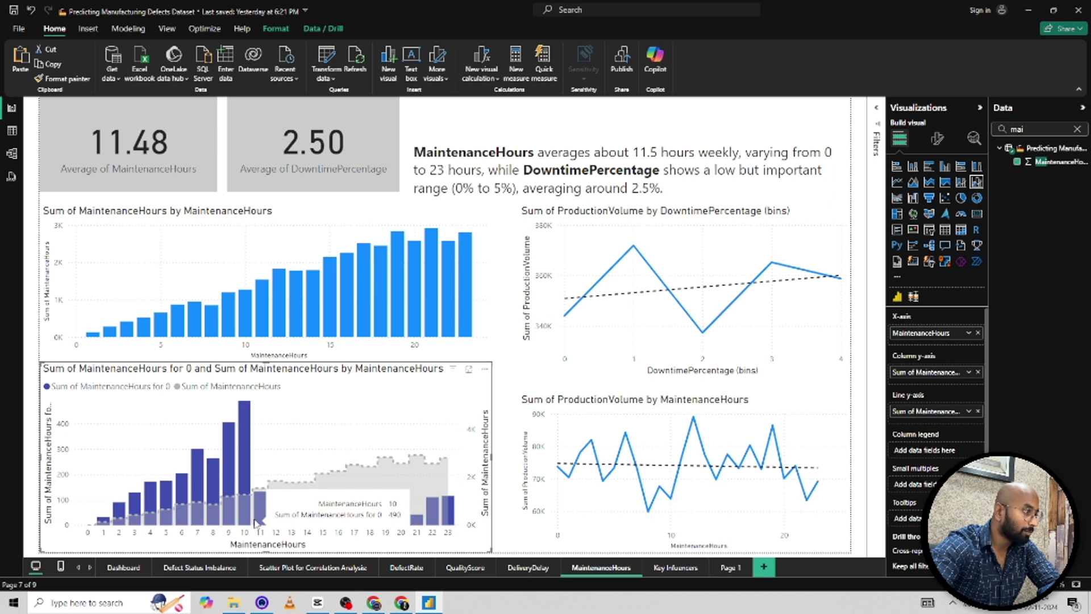
Step: Examine the combo chart at 23 maintenance hours, and inspect the Sum of ProductionVolume by DowntimePercentage (bins) line chart with its trend line
{"action": "mouse_move", "coordinate": [454, 504]}
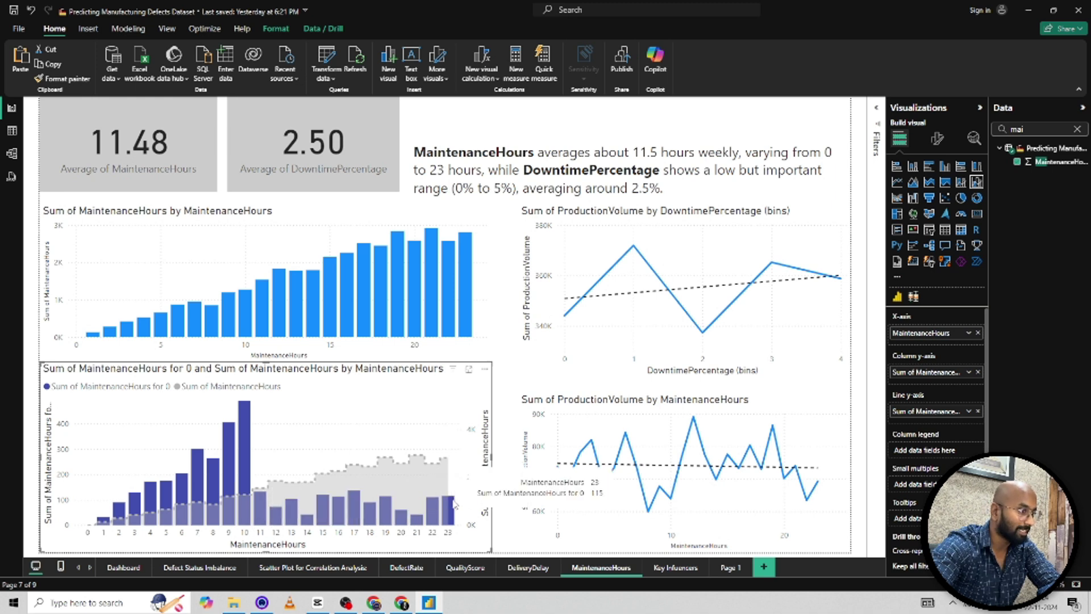
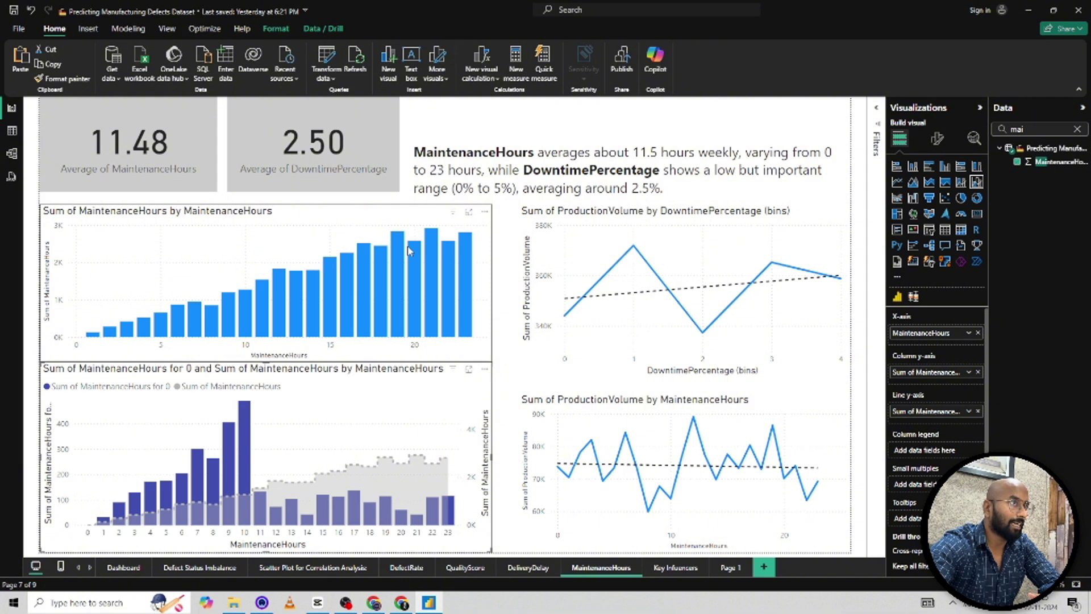
{"action": "left_click", "coordinate": [799, 213]}
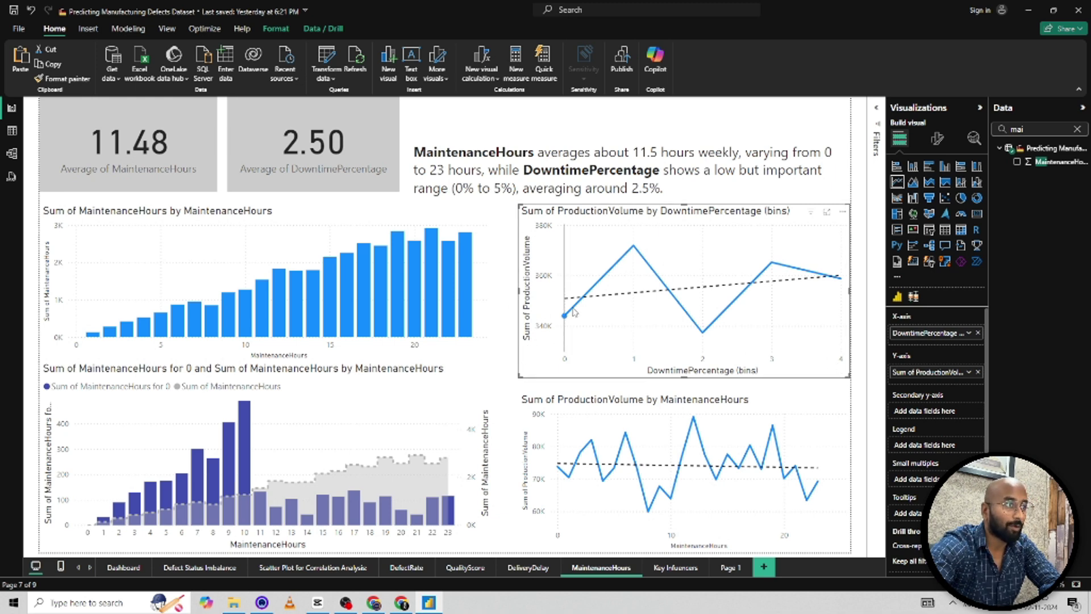
{"action": "mouse_move", "coordinate": [573, 307]}
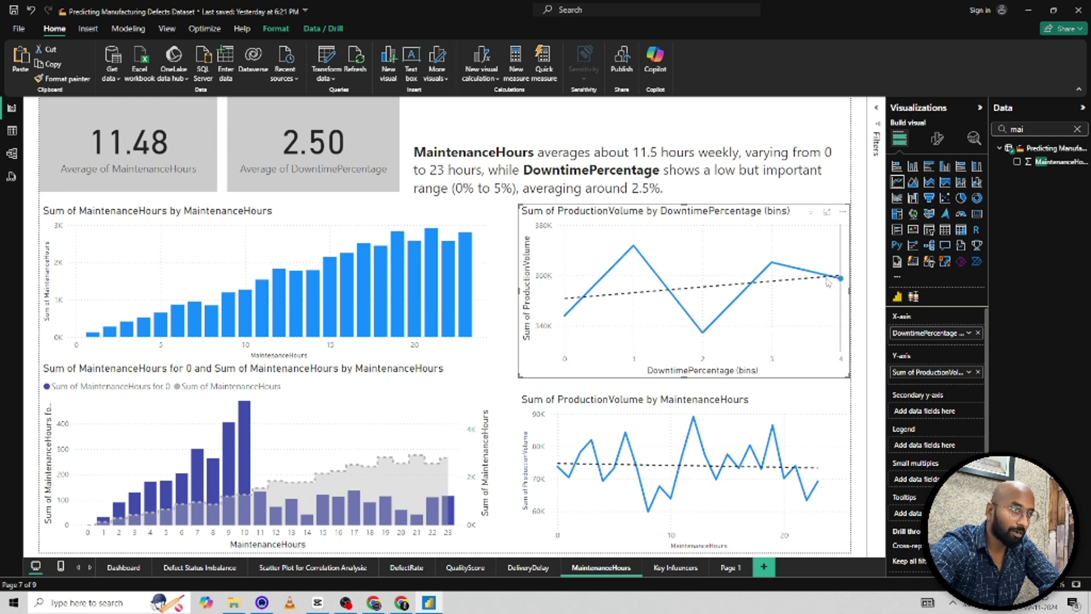
{"action": "mouse_move", "coordinate": [841, 278]}
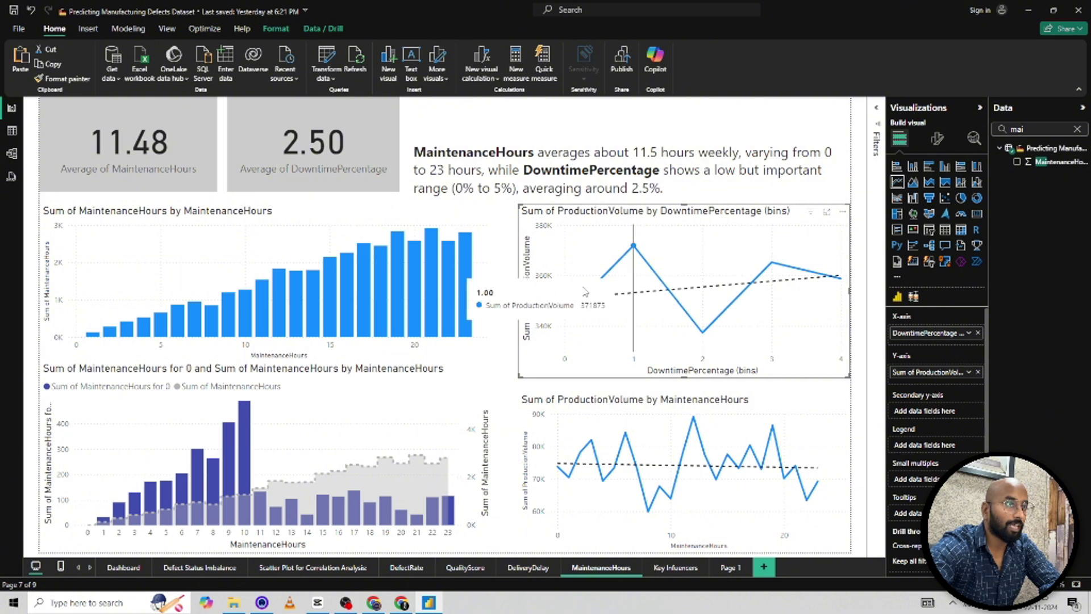
{"action": "mouse_move", "coordinate": [619, 317]}
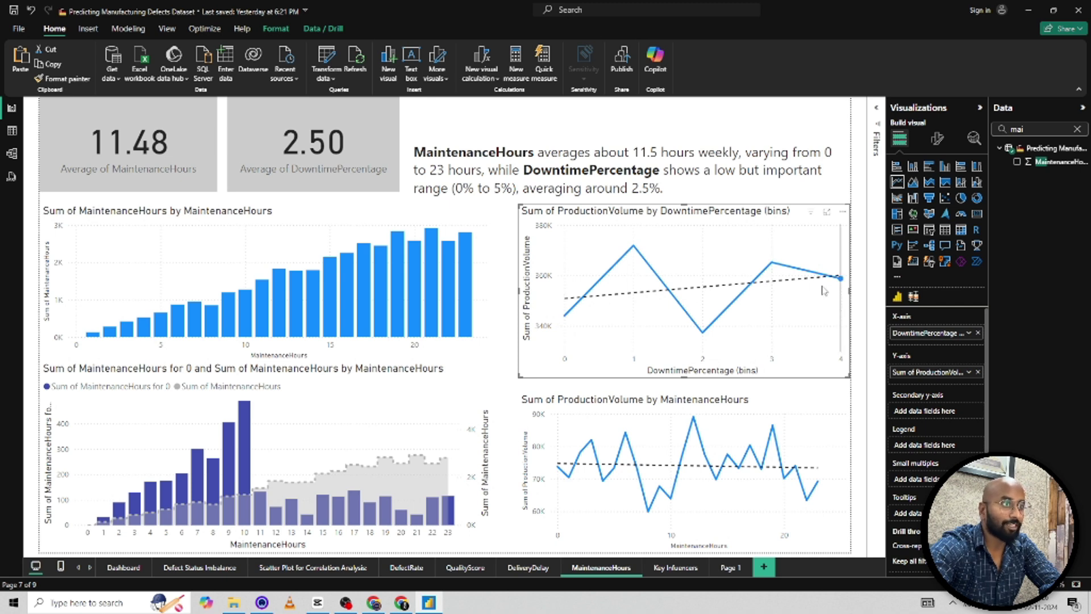
{"action": "mouse_move", "coordinate": [582, 283]}
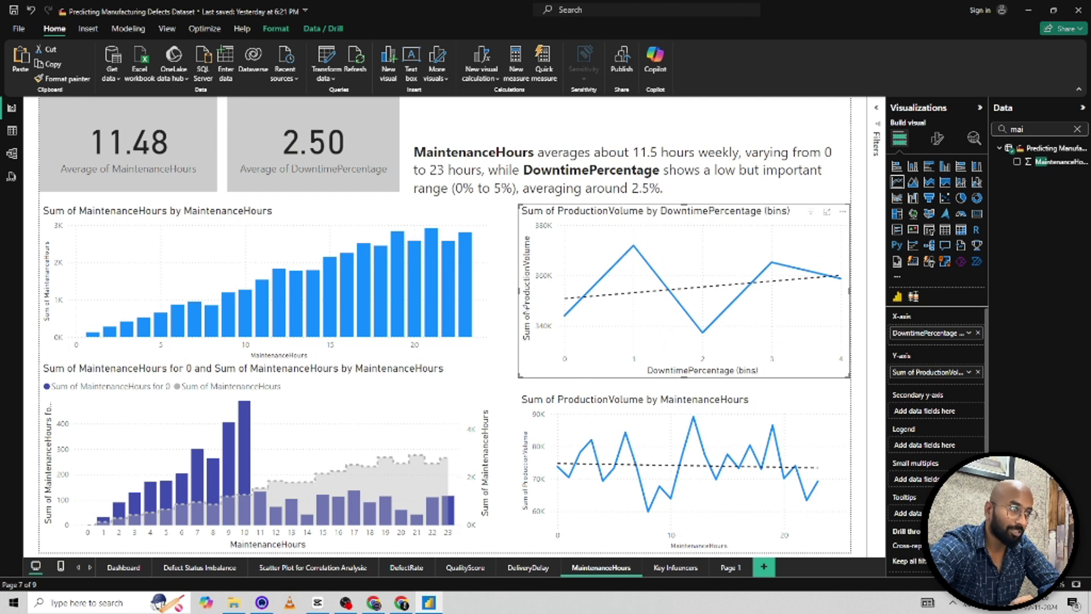
Step: Inspect the Sum of ProductionVolume by MaintenanceHours line chart and its trend line
{"action": "left_click", "coordinate": [787, 403]}
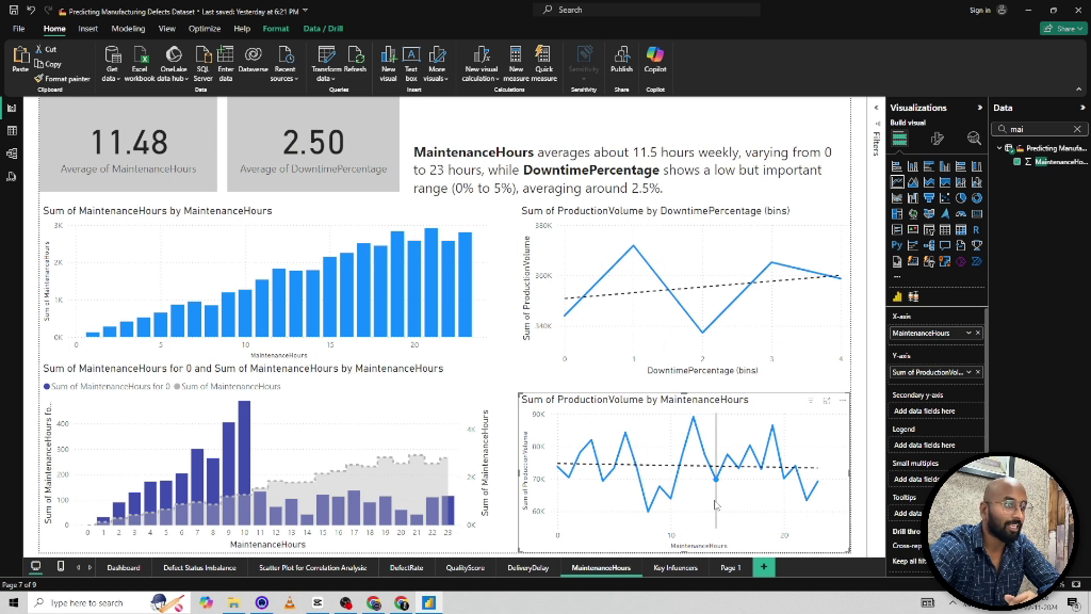
{"action": "mouse_move", "coordinate": [668, 520]}
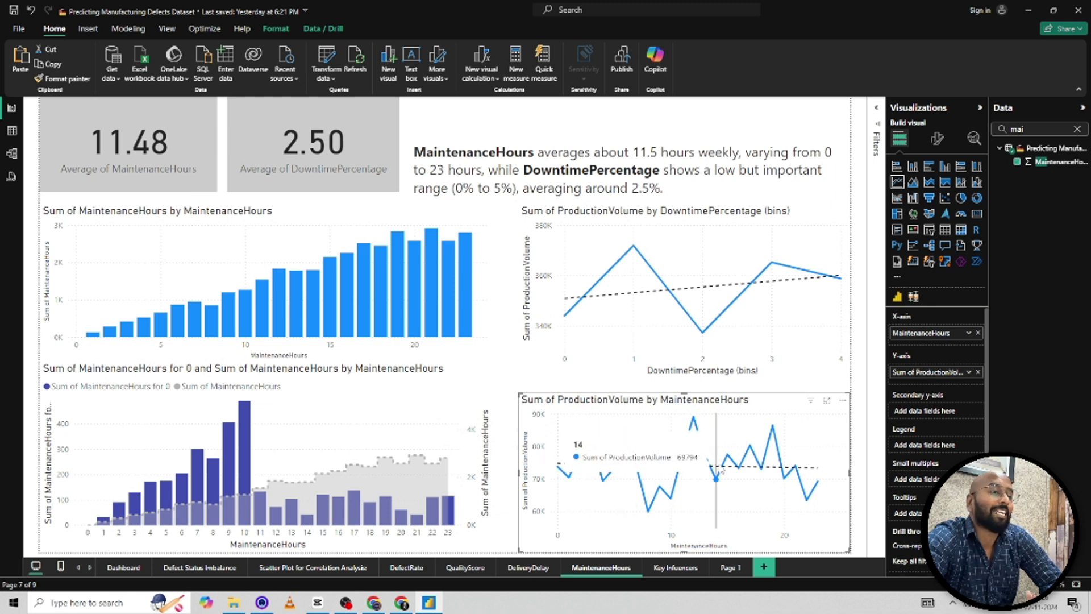
{"action": "left_click", "coordinate": [856, 399]}
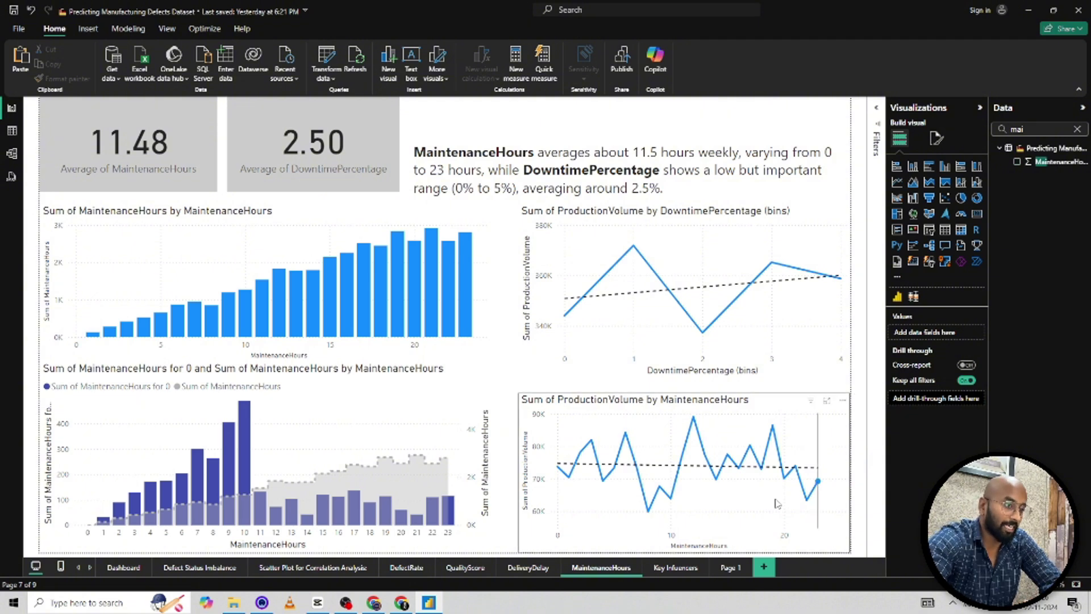
Step: View the MaintenanceHours influencer on the Key Influencers page and check it against the combo chart on the MaintenanceHours page
{"action": "left_click", "coordinate": [662, 568]}
{"action": "left_click", "coordinate": [281, 192]}
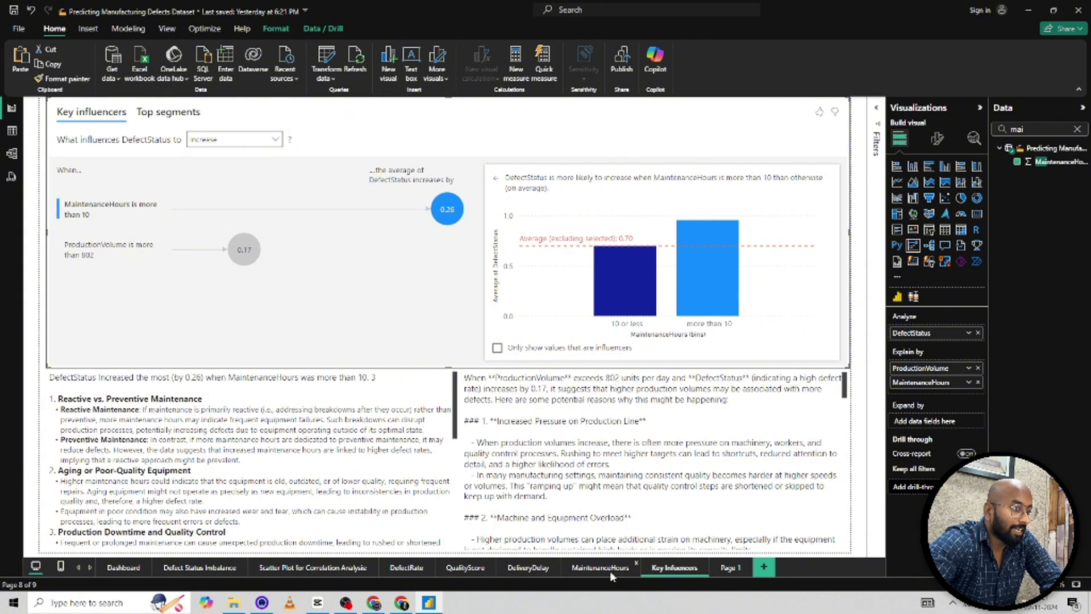
{"action": "left_click", "coordinate": [575, 565]}
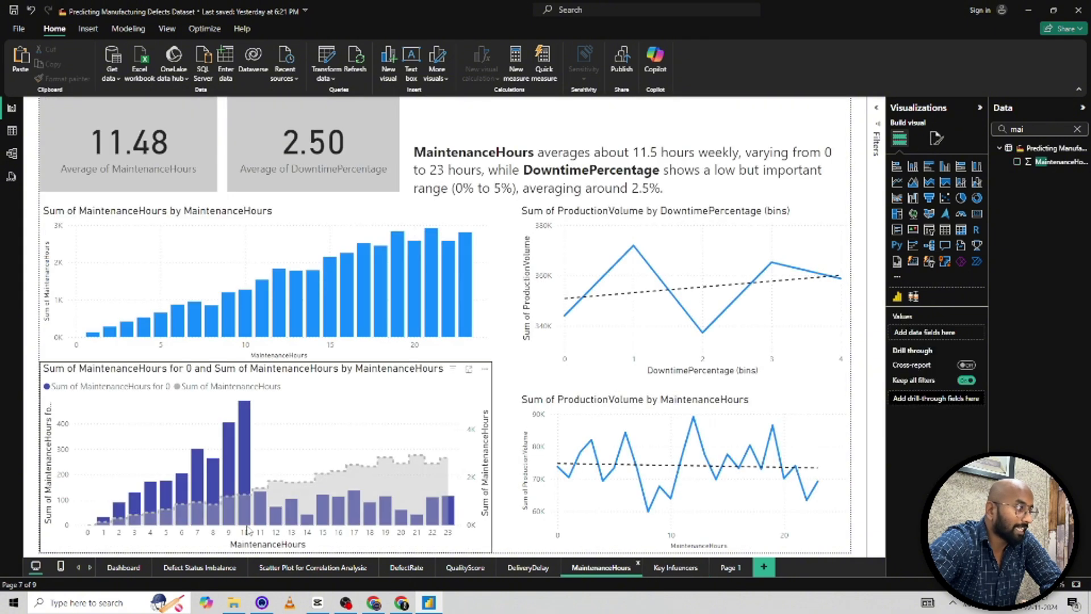
{"action": "left_click", "coordinate": [682, 568]}
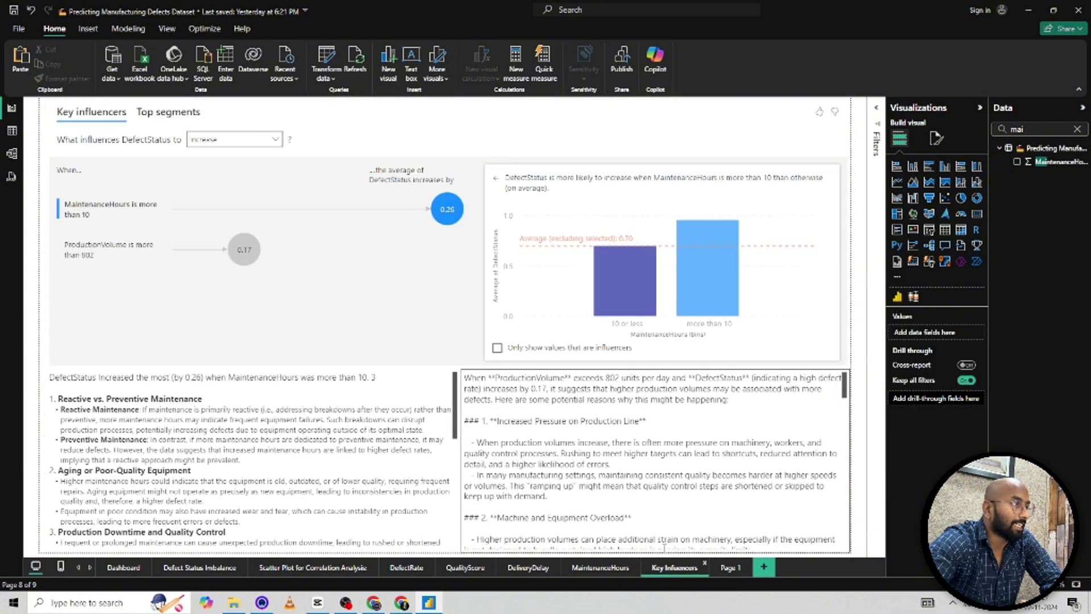
Step: View the ProductionVolume influencer of DefectStatus and read through the notes explaining why more maintenance hours may increase defects
{"action": "left_click", "coordinate": [97, 245]}
{"action": "left_click", "coordinate": [96, 246]}
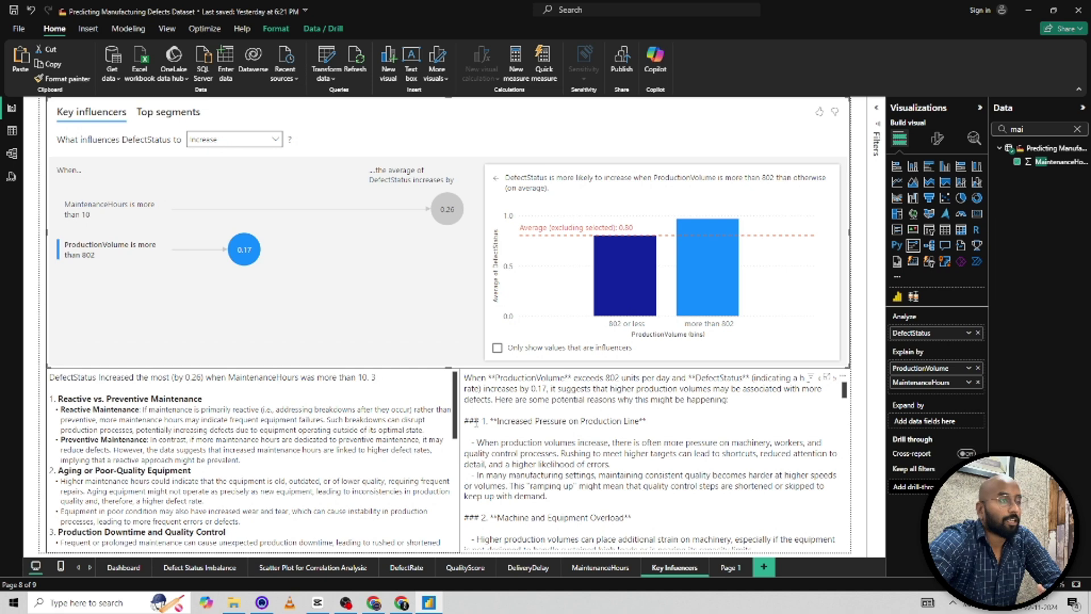
{"action": "left_click", "coordinate": [315, 480]}
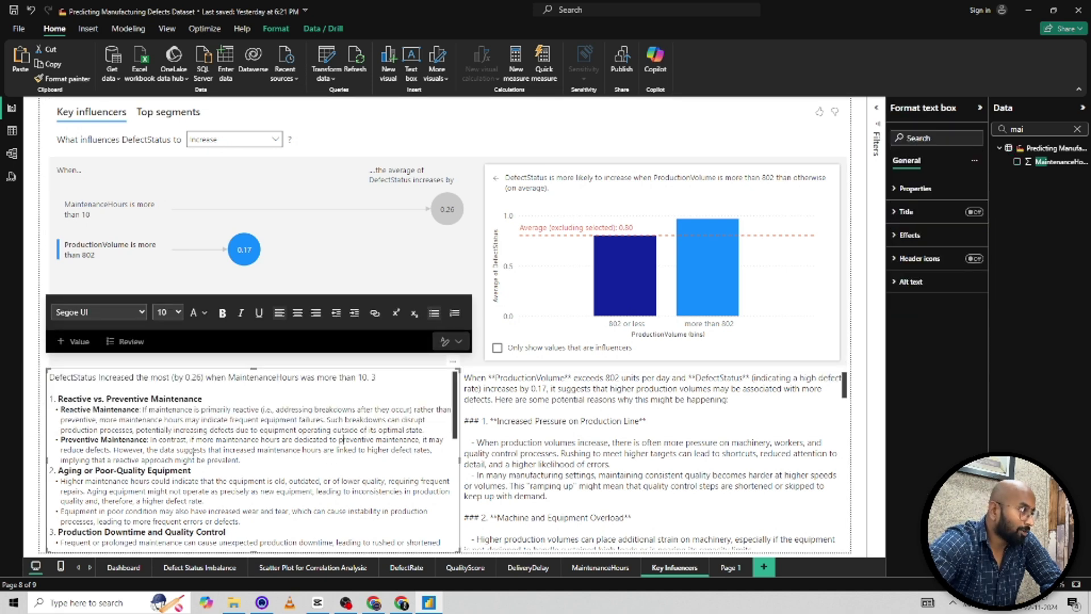
{"action": "scroll", "coordinate": [138, 439], "scroll_direction": "down", "scroll_amount": 2}
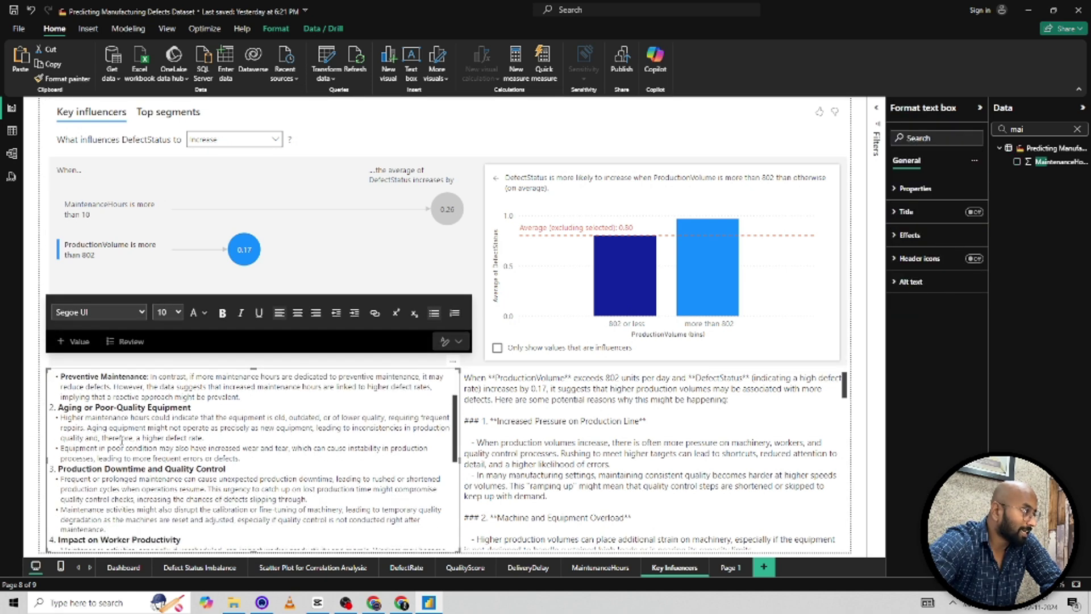
{"action": "left_click_drag", "start_coordinate": [58, 398], "coordinate": [190, 397]}
{"action": "left_click", "coordinate": [93, 398]}
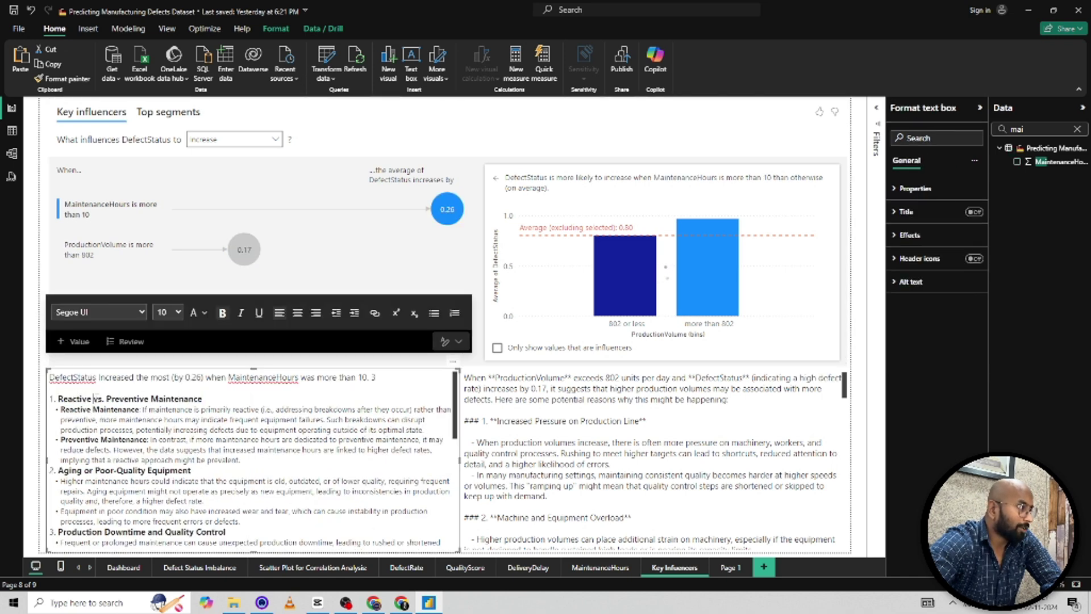
{"action": "scroll", "coordinate": [241, 440], "scroll_direction": "down", "scroll_amount": 2}
{"action": "left_click", "coordinate": [241, 438]}
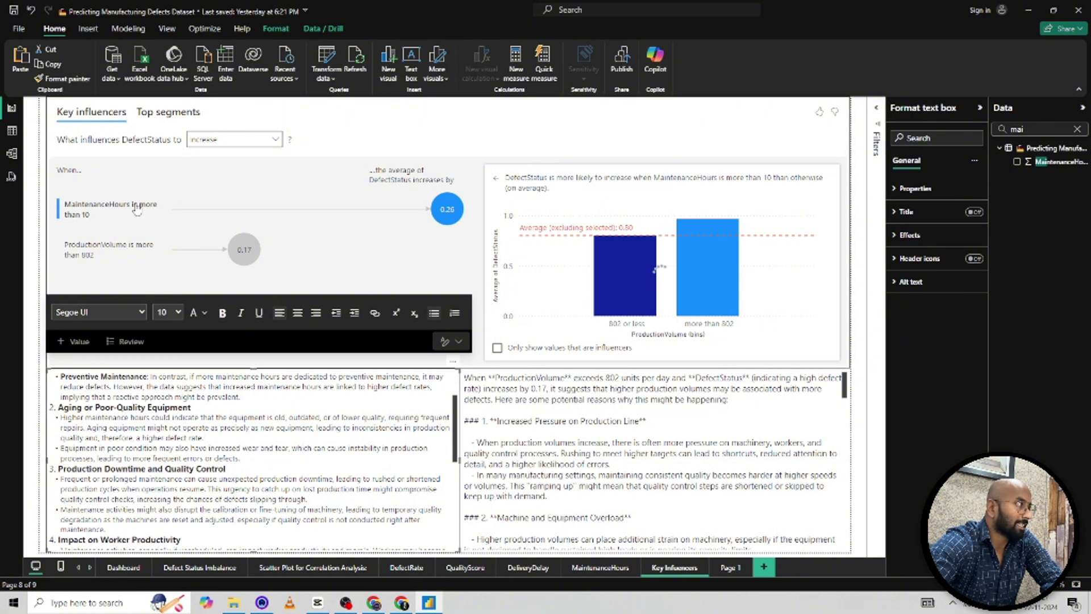
{"action": "scroll", "coordinate": [179, 485], "scroll_direction": "down", "scroll_amount": 2}
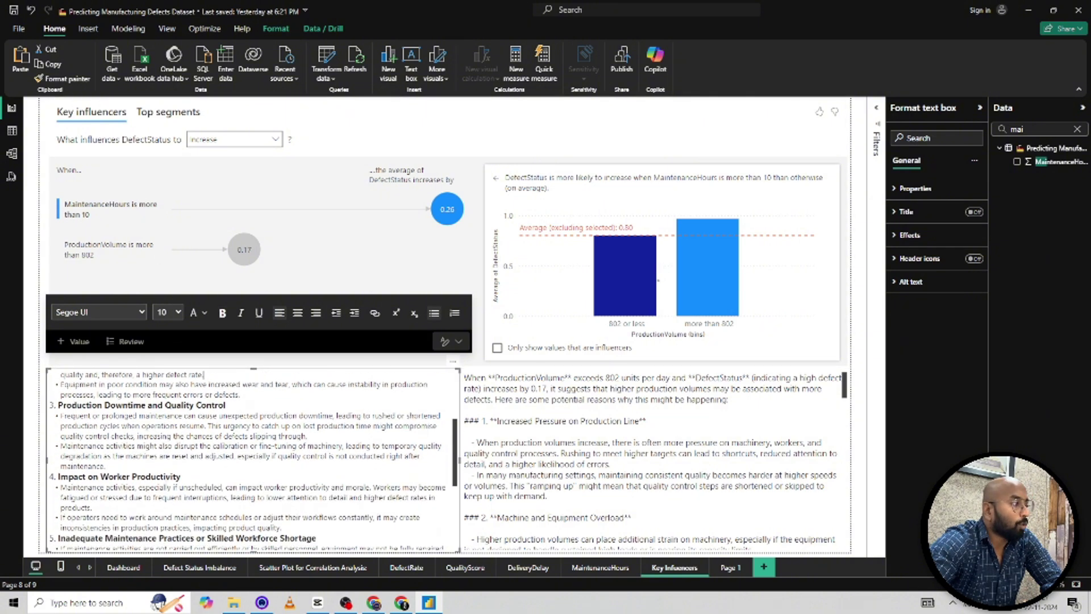
{"action": "scroll", "coordinate": [200, 470], "scroll_direction": "down", "scroll_amount": 2}
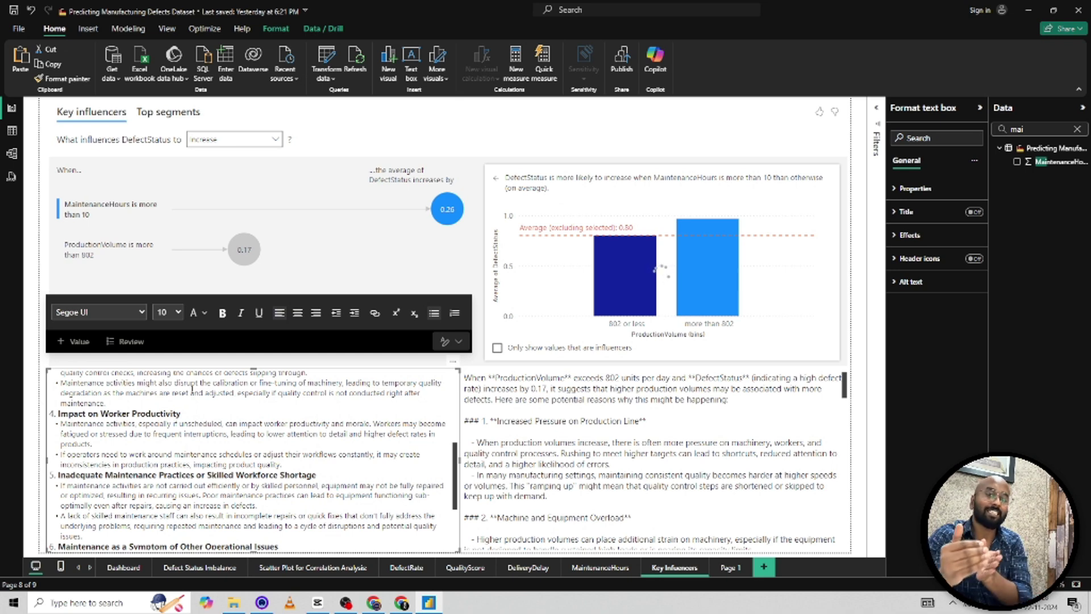
{"action": "left_click", "coordinate": [796, 358]}
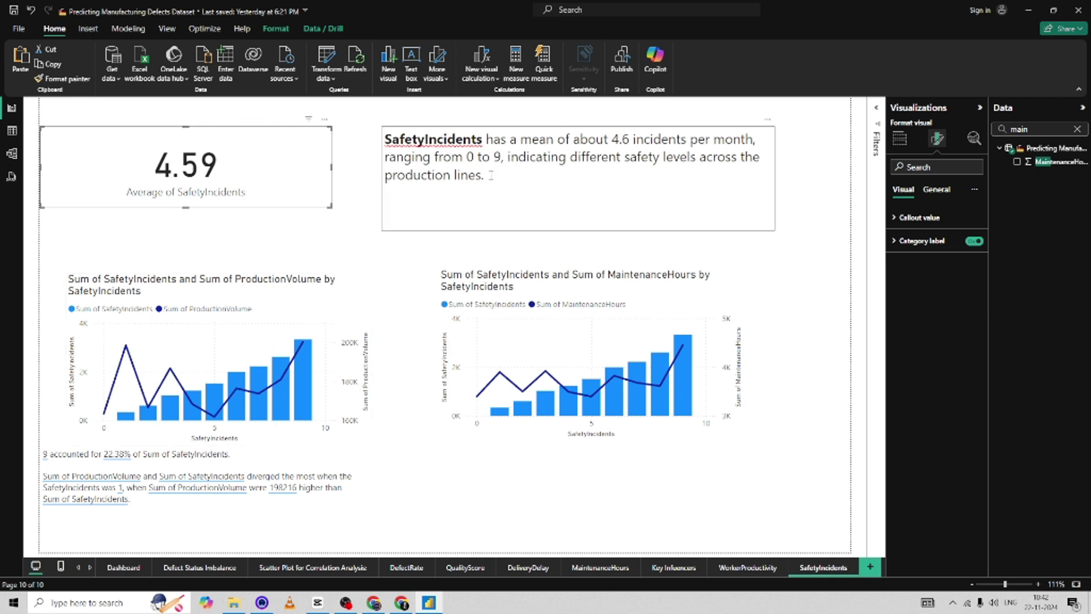
Step: On the SafetyIncidents page, inspect the combo chart of SafetyIncidents and ProductionVolume, following the line across the higher incident values
{"action": "left_click", "coordinate": [382, 266]}
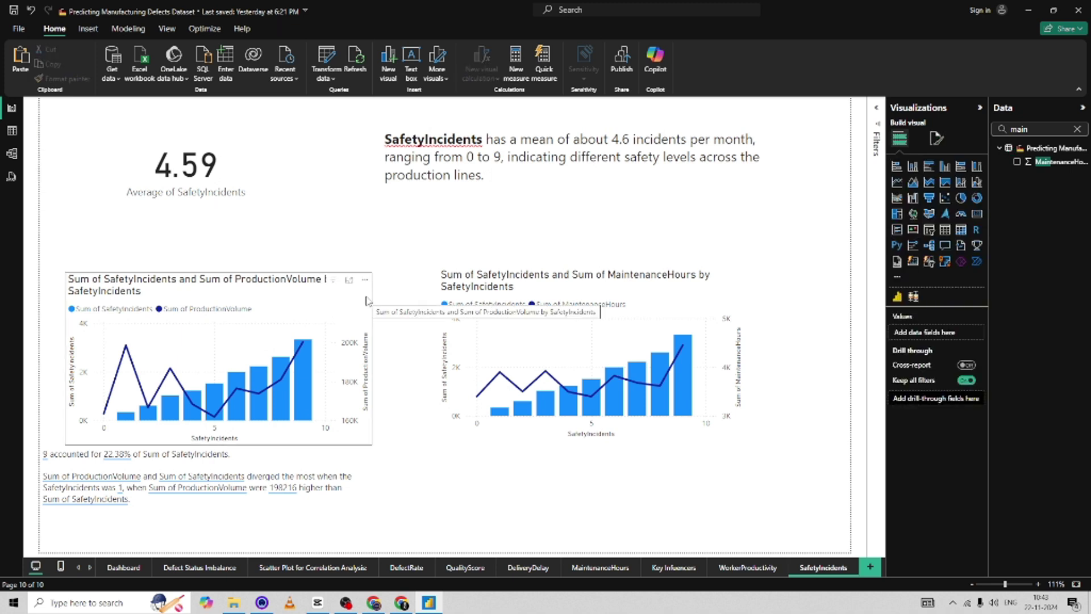
{"action": "left_click", "coordinate": [366, 301]}
{"action": "left_click", "coordinate": [390, 315]}
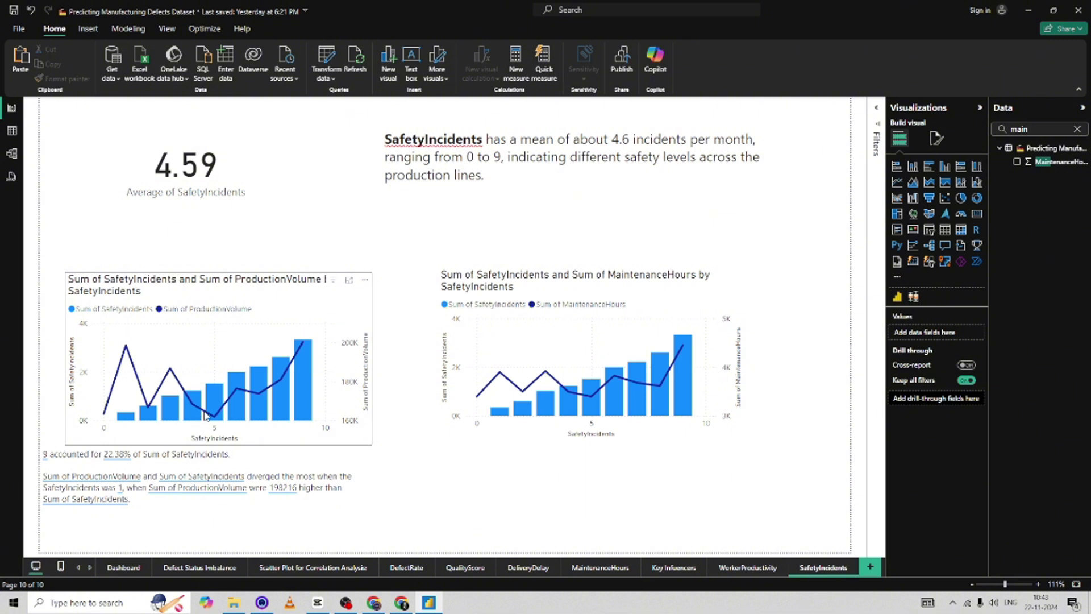
{"action": "mouse_move", "coordinate": [230, 406]}
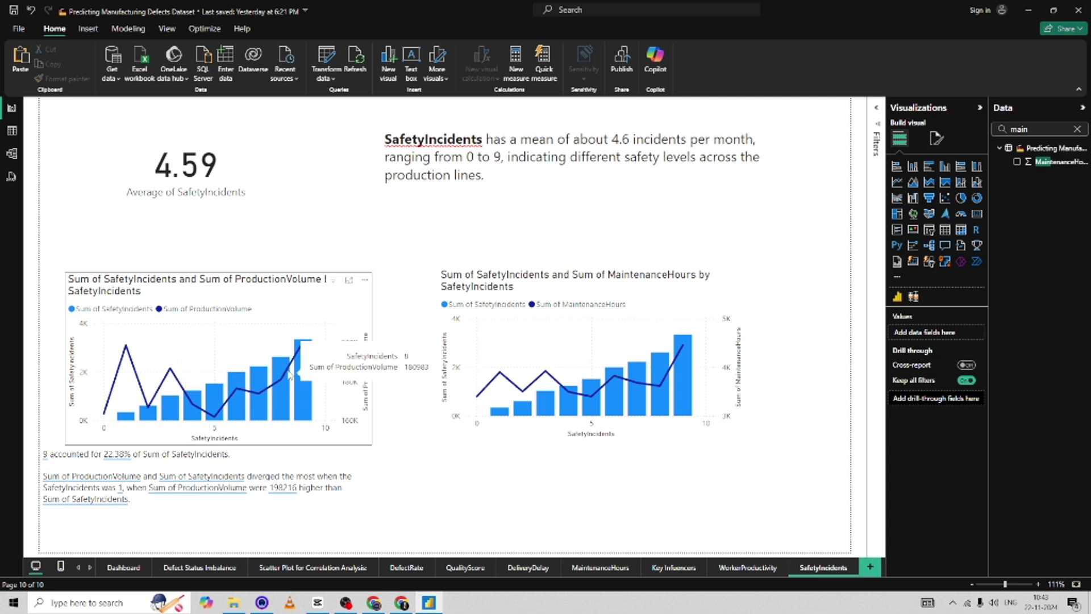
{"action": "mouse_move", "coordinate": [311, 349]}
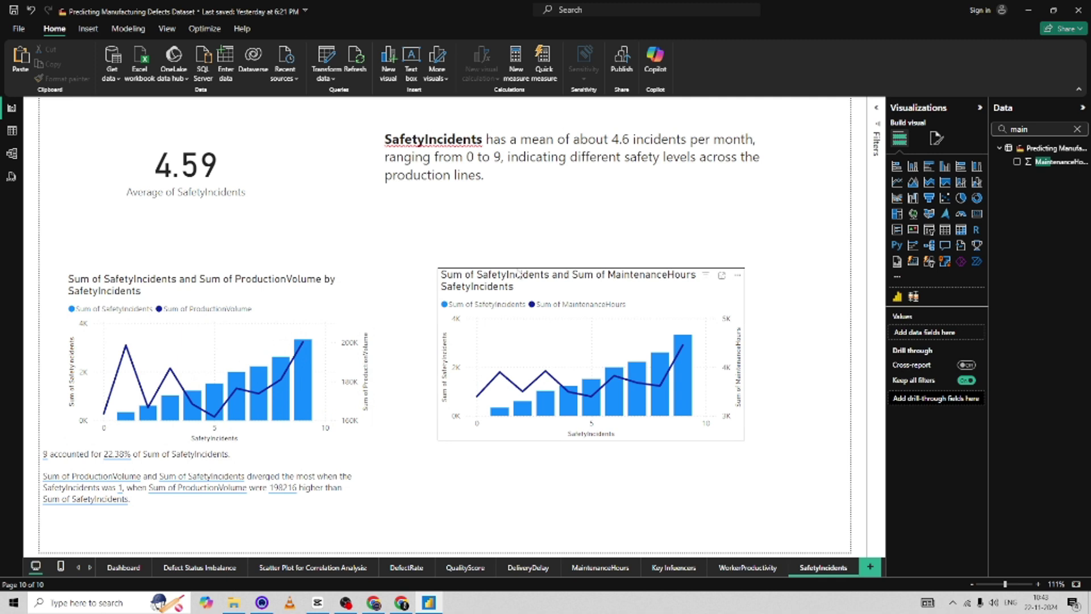
Step: Align the SafetyIncidents and MaintenanceHours combo chart with the ProductionVolume chart beside it, enlarge it slightly and inspect its line
{"action": "left_click_drag", "start_coordinate": [692, 293], "coordinate": [665, 298]}
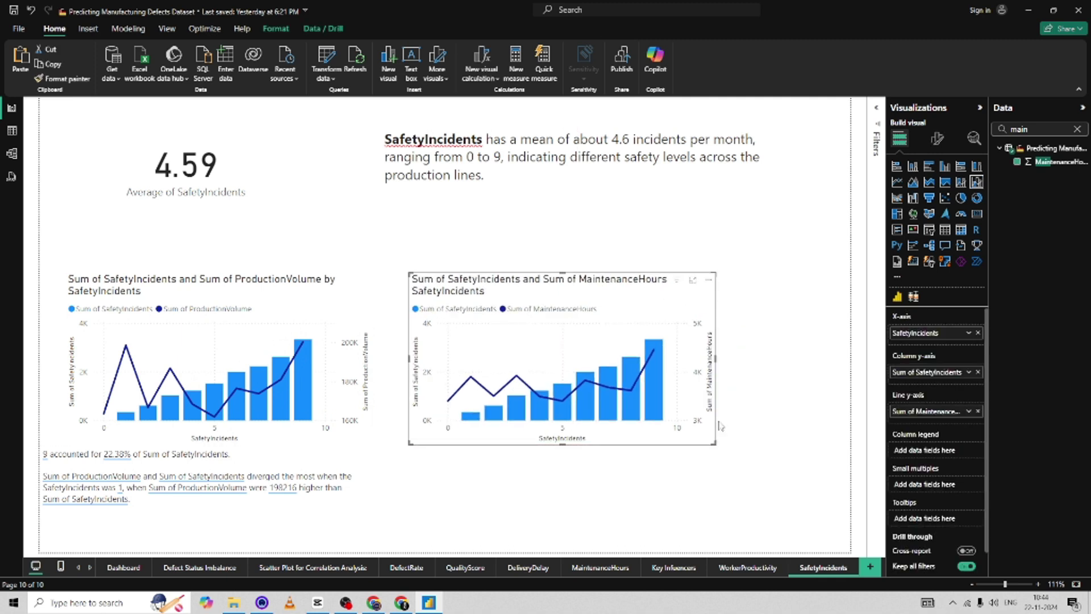
{"action": "left_click_drag", "start_coordinate": [715, 443], "coordinate": [739, 458]}
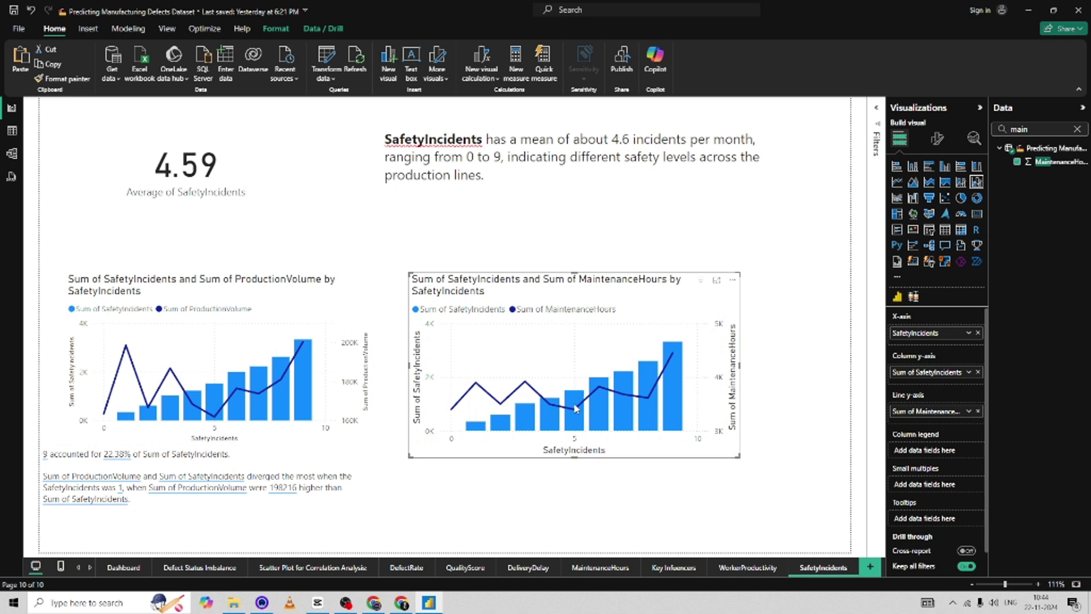
{"action": "mouse_move", "coordinate": [575, 413]}
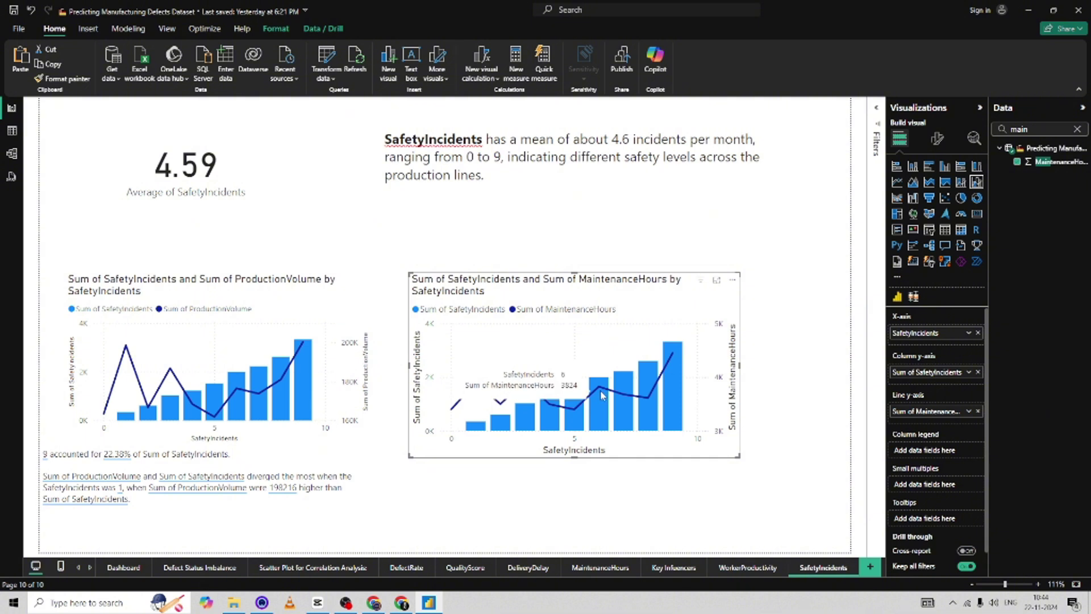
{"action": "mouse_move", "coordinate": [244, 400]}
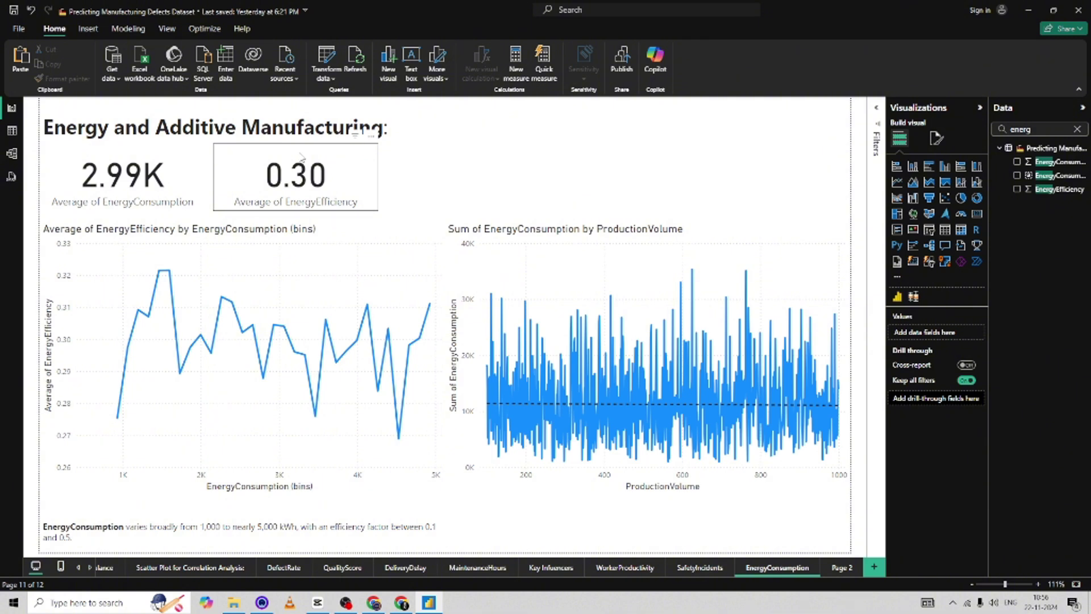
Step: Switch to the Kaggle page, read the definitions and ranges of EnergyConsumption and EnergyEfficiency, and return to the EnergyConsumption page in Power BI
{"action": "left_click", "coordinate": [402, 603]}
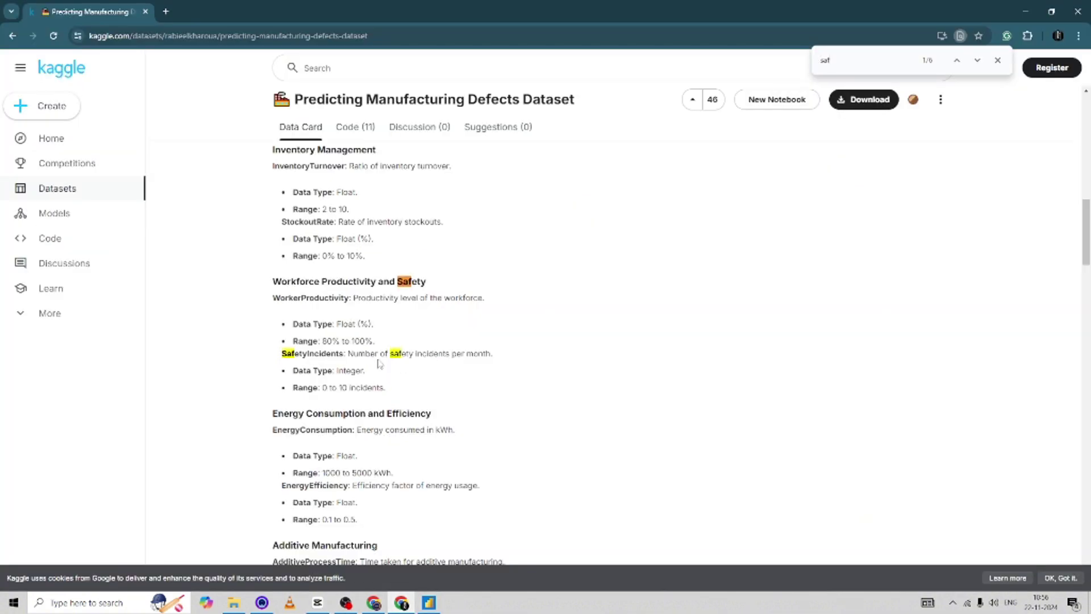
{"action": "scroll", "coordinate": [318, 338], "scroll_direction": "down", "scroll_amount": 3}
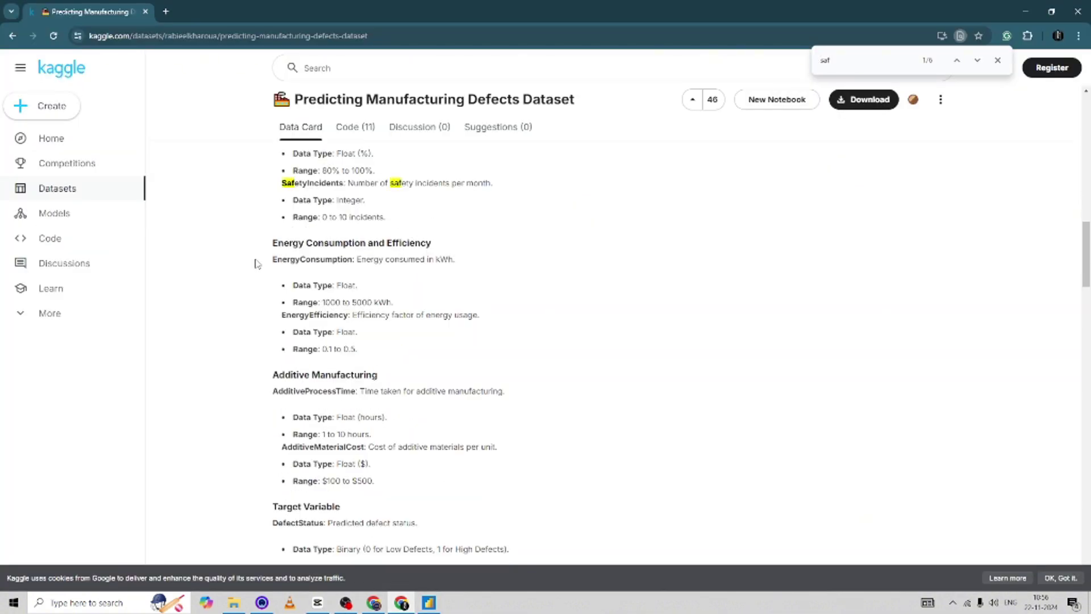
{"action": "left_click_drag", "start_coordinate": [415, 302], "coordinate": [302, 301]}
{"action": "left_click_drag", "start_coordinate": [379, 363], "coordinate": [313, 349]}
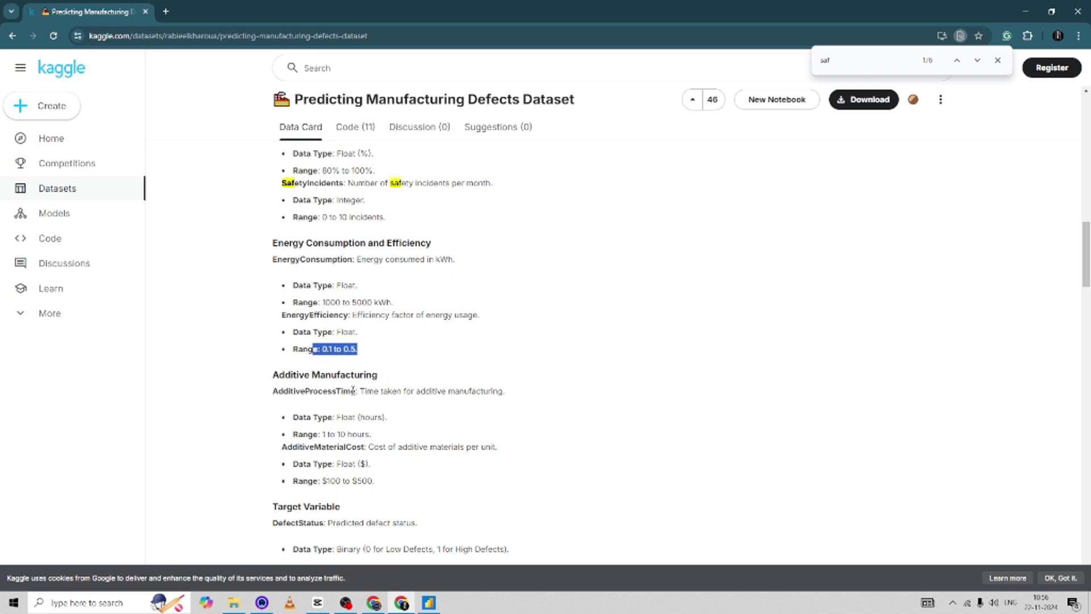
{"action": "left_click", "coordinate": [1026, 12]}
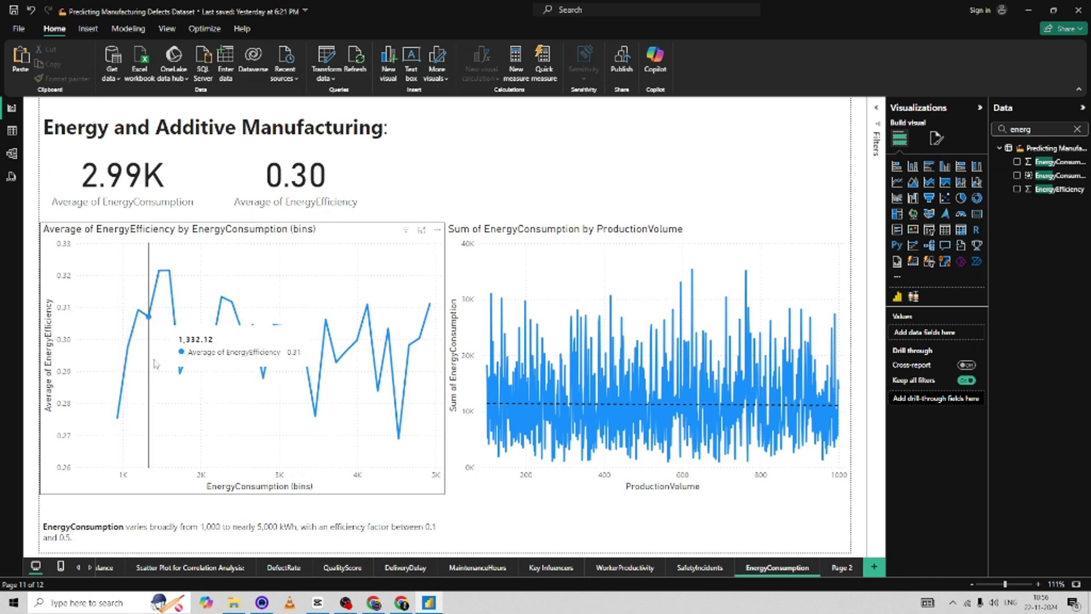
Step: Add a trend line to the Average of EnergyEfficiency by EnergyConsumption (bins) chart, and select the Sum of EnergyConsumption by ProductionVolume chart
{"action": "left_click", "coordinate": [396, 235]}
{"action": "left_click", "coordinate": [976, 137]}
{"action": "left_click", "coordinate": [974, 194]}
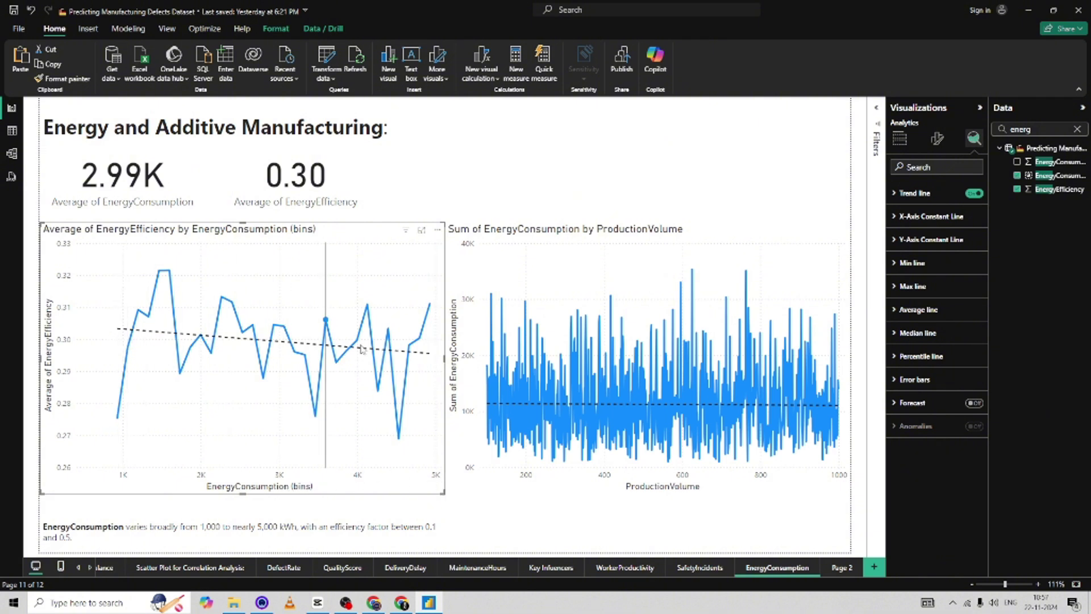
{"action": "left_click", "coordinate": [716, 237]}
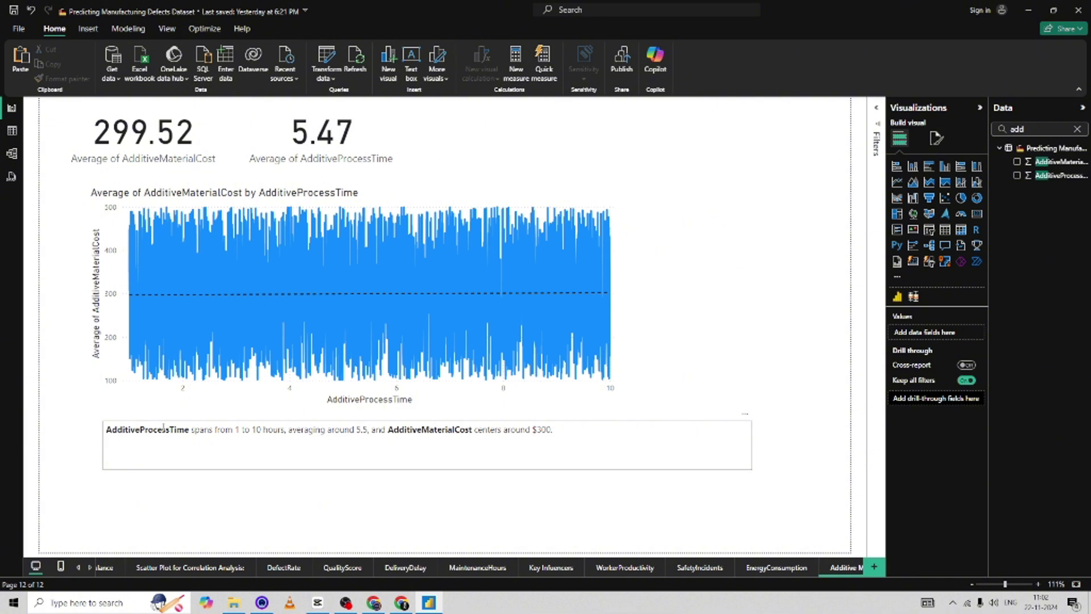
Step: On the additive manufacturing page, read the note on AdditiveProcessTime and AdditiveMaterialCost and inspect the trend line of the chart above it
{"action": "left_click_drag", "start_coordinate": [236, 429], "coordinate": [290, 429]}
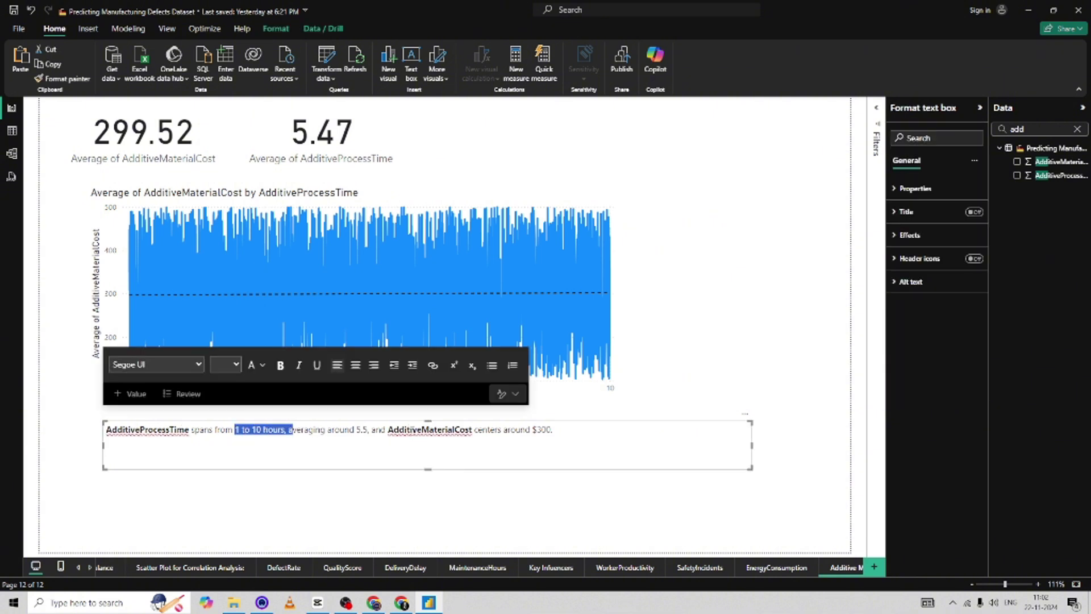
{"action": "left_click", "coordinate": [567, 429]}
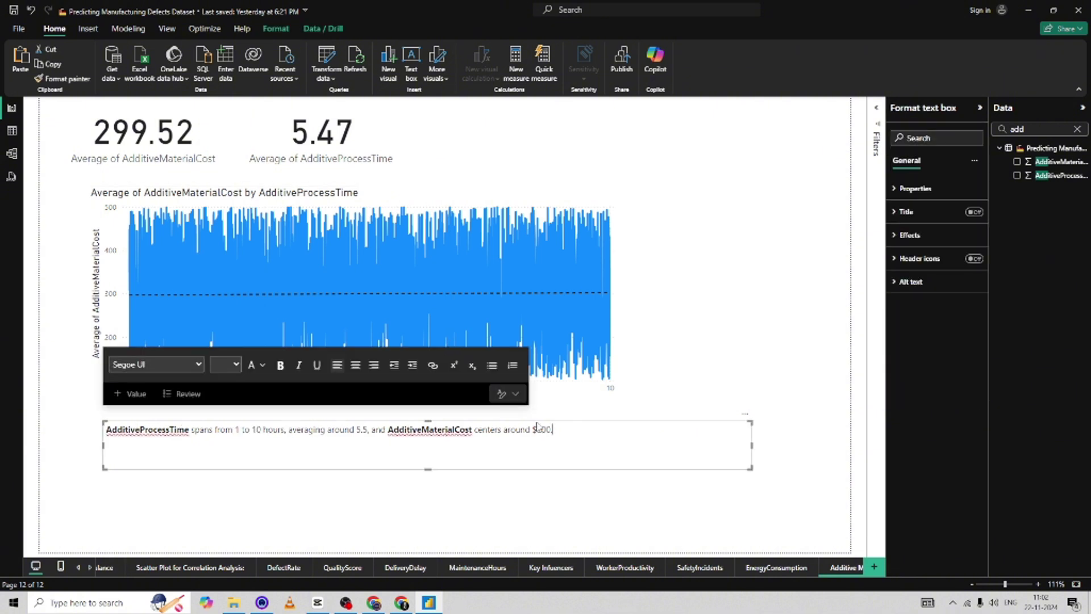
{"action": "left_click", "coordinate": [624, 179]}
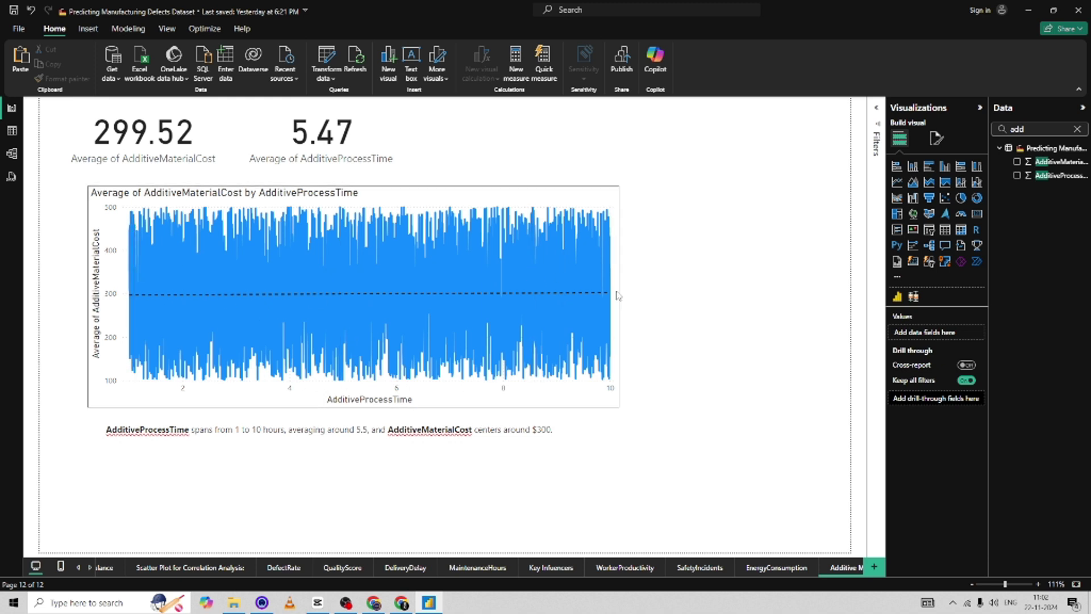
{"action": "mouse_move", "coordinate": [607, 295]}
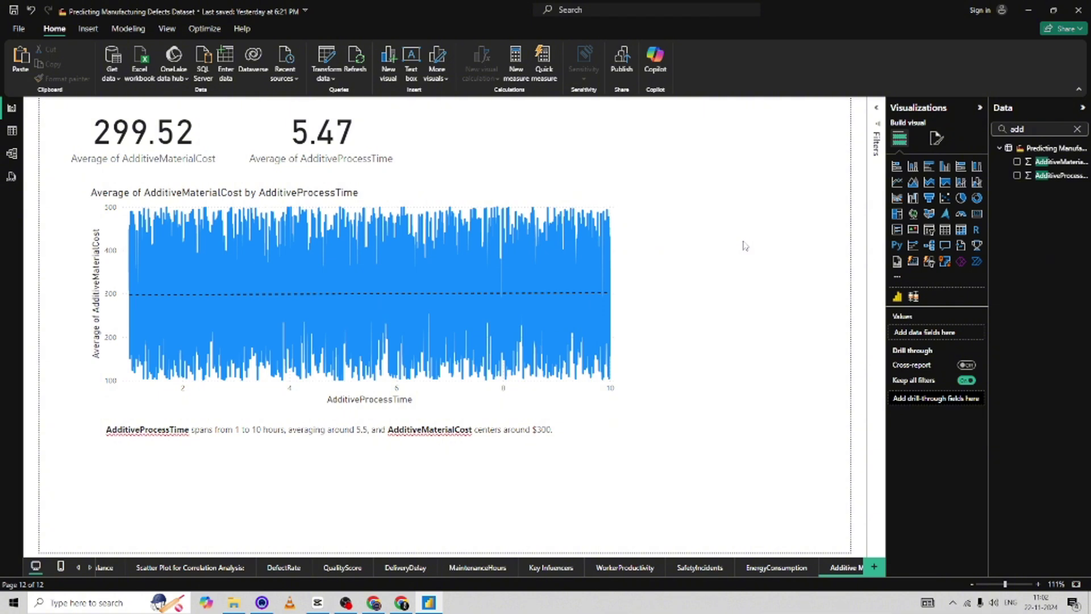
Step: On the Key Influencers page, examine how ProductionVolume above 802 influences an increase in DefectStatus, comparing the bars of its two bins
{"action": "left_click", "coordinate": [550, 567]}
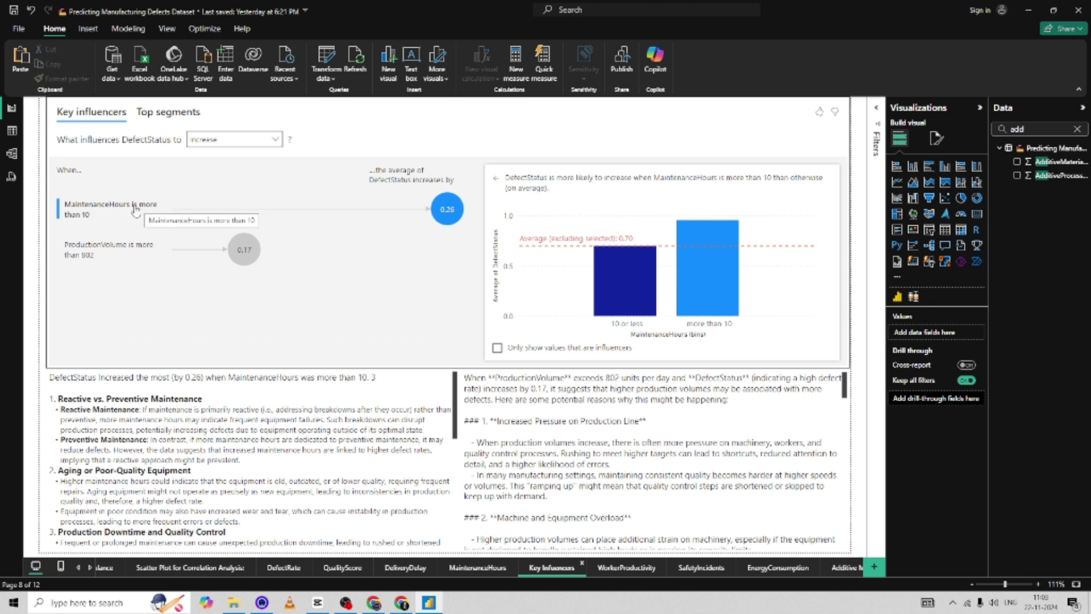
{"action": "left_click", "coordinate": [86, 257]}
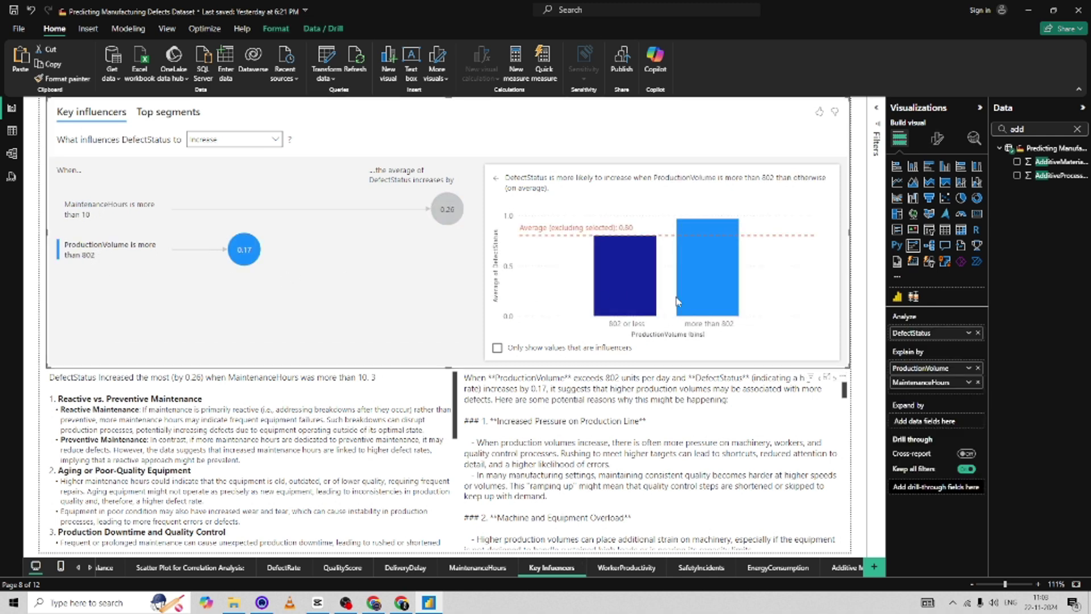
{"action": "mouse_move", "coordinate": [626, 248]}
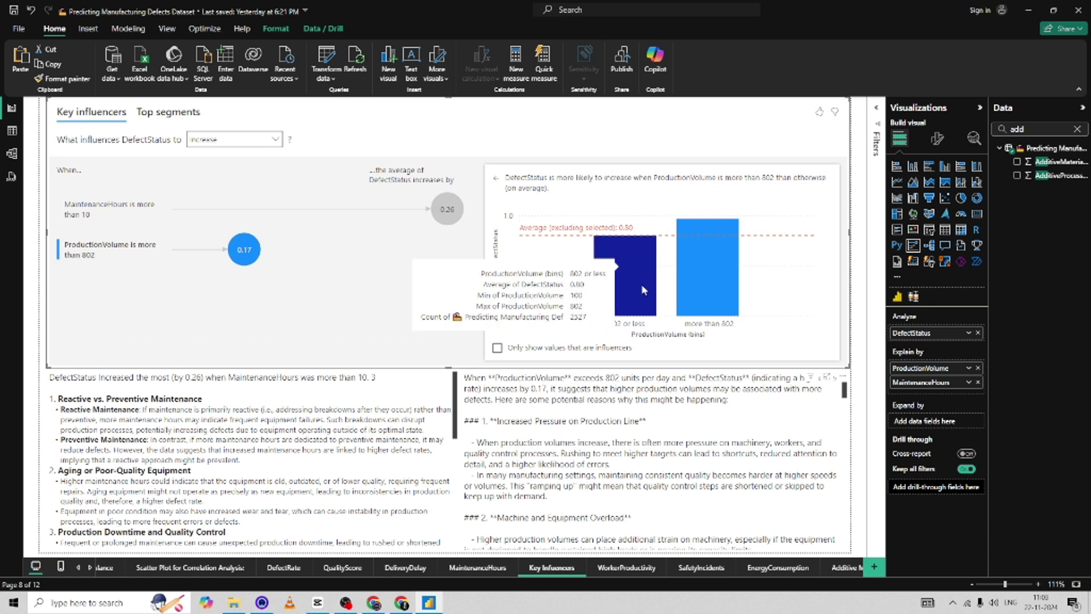
{"action": "left_click", "coordinate": [772, 226]}
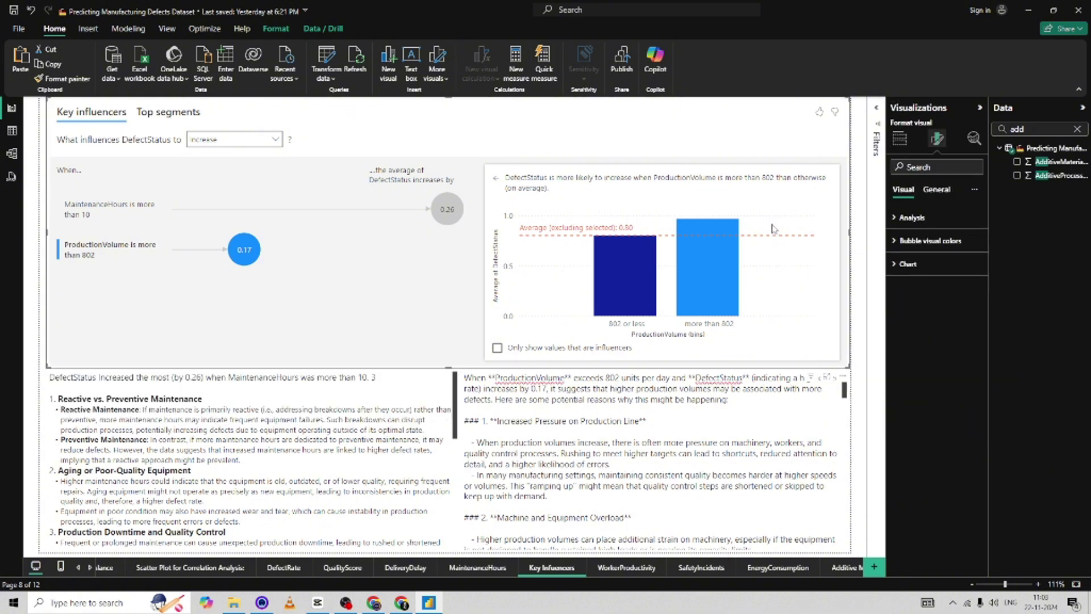